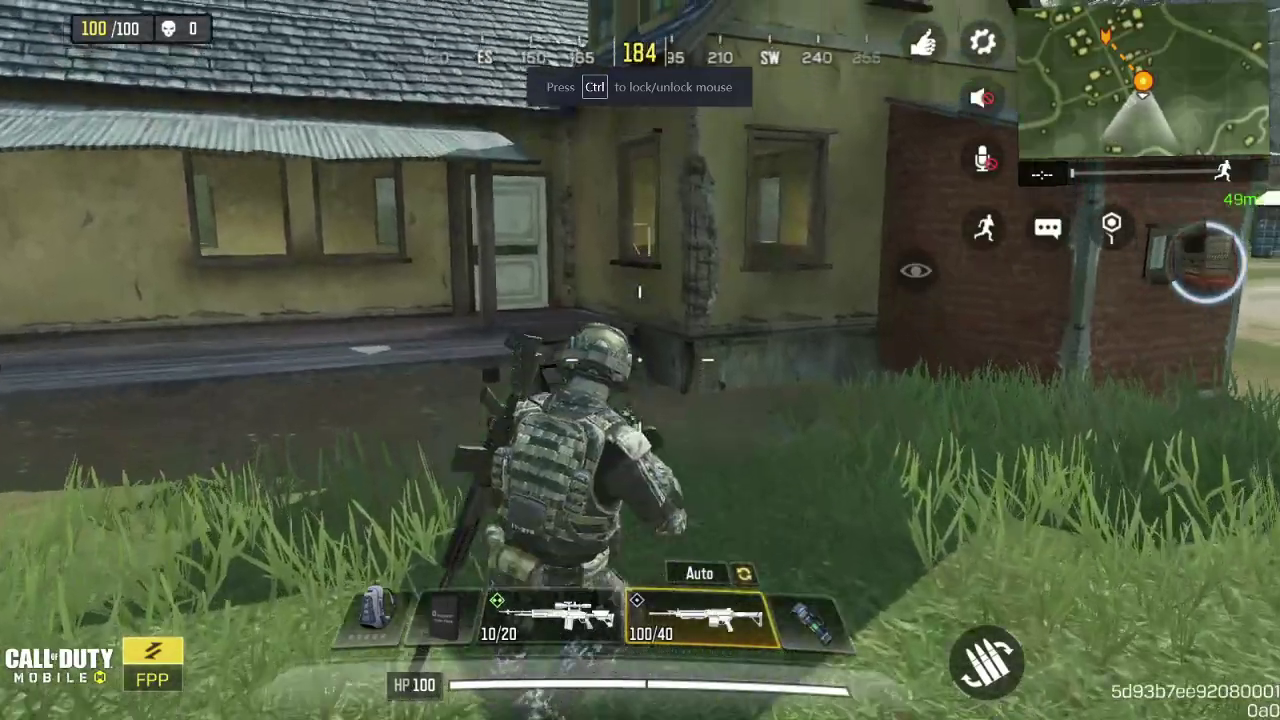
# Download the 2021 GameLoop 7.1 Beta English (Global) installer from gameloop.mobi
pyautogui.press('w')
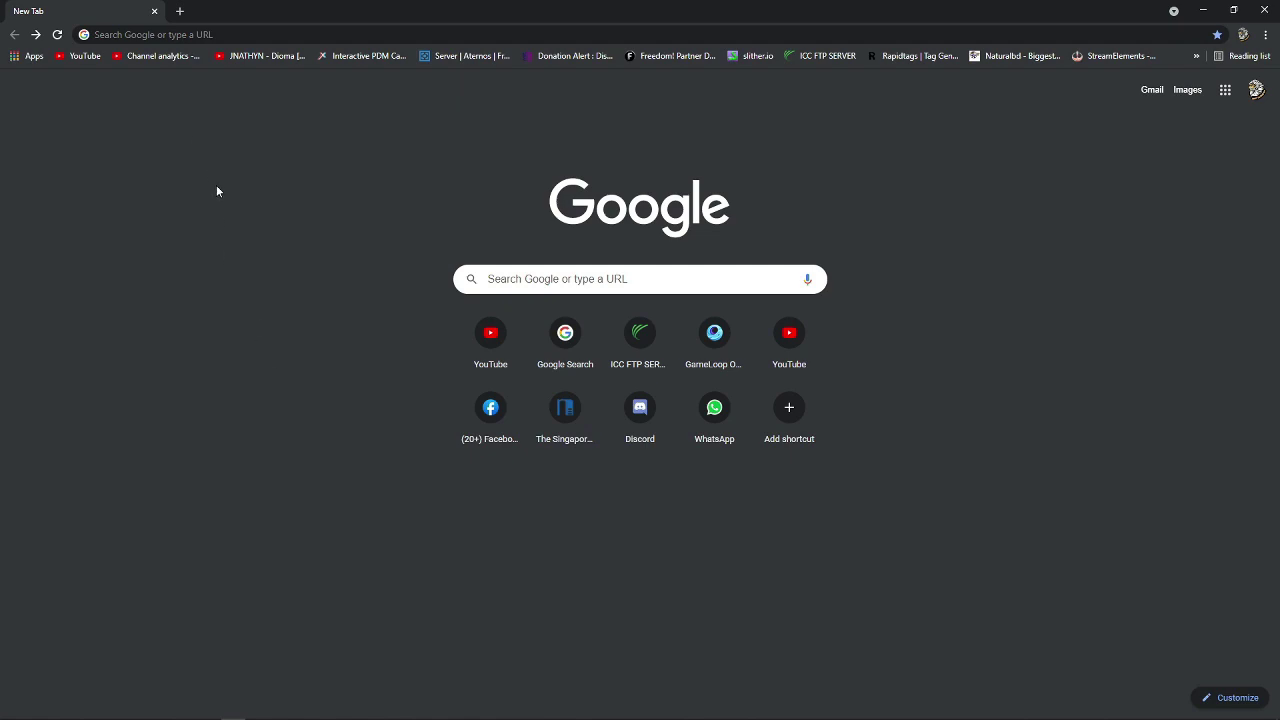
pyautogui.click(205, 36)
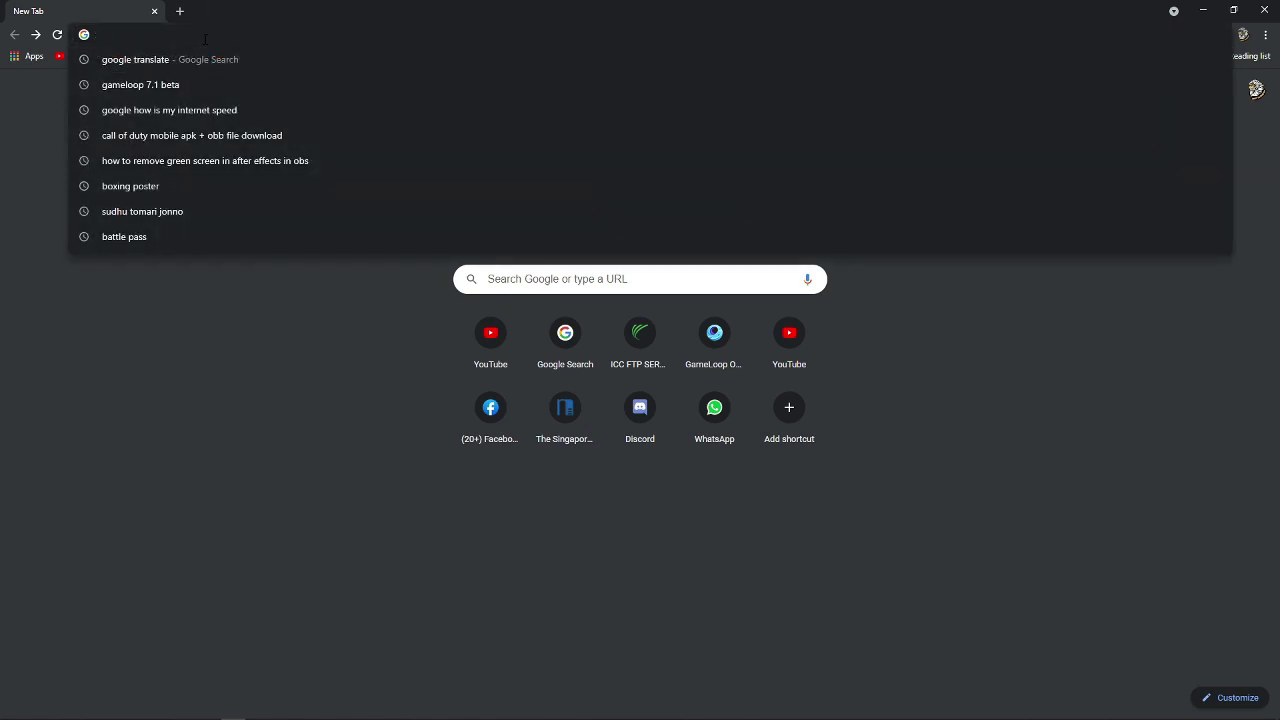
pyautogui.write('GA')
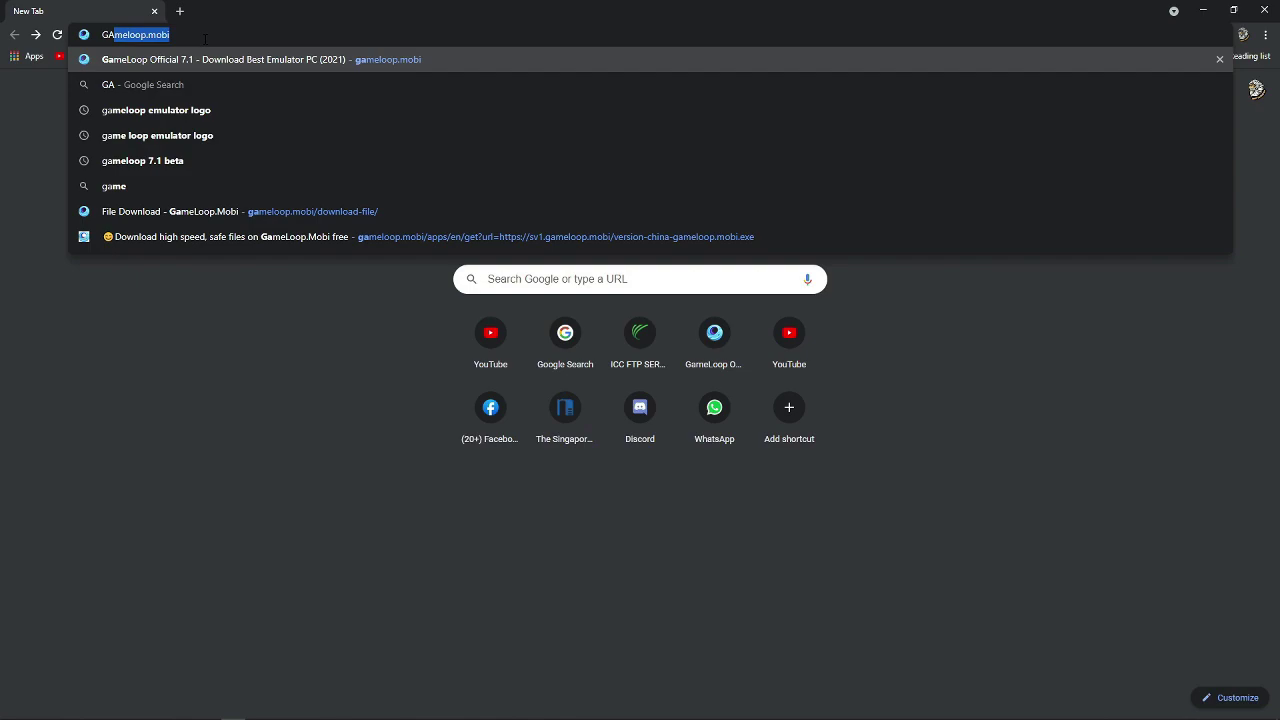
pyautogui.press('Return')
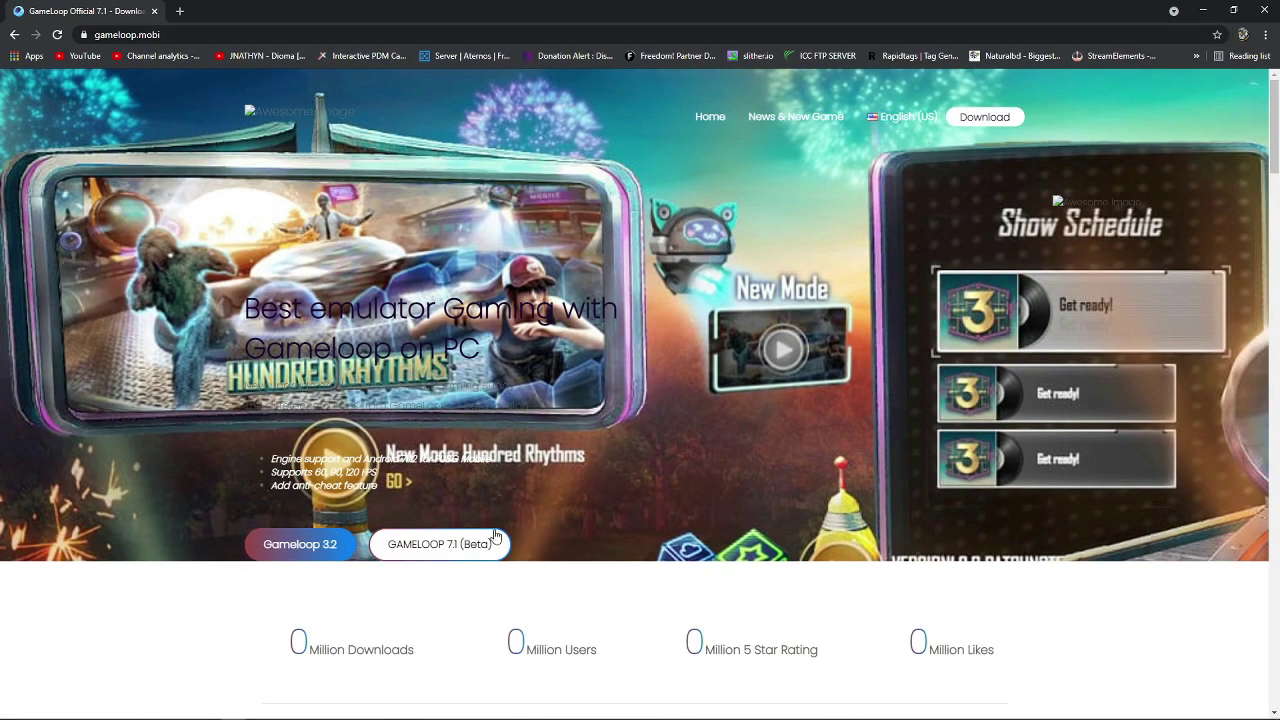
pyautogui.scroll(-1, 494, 537)
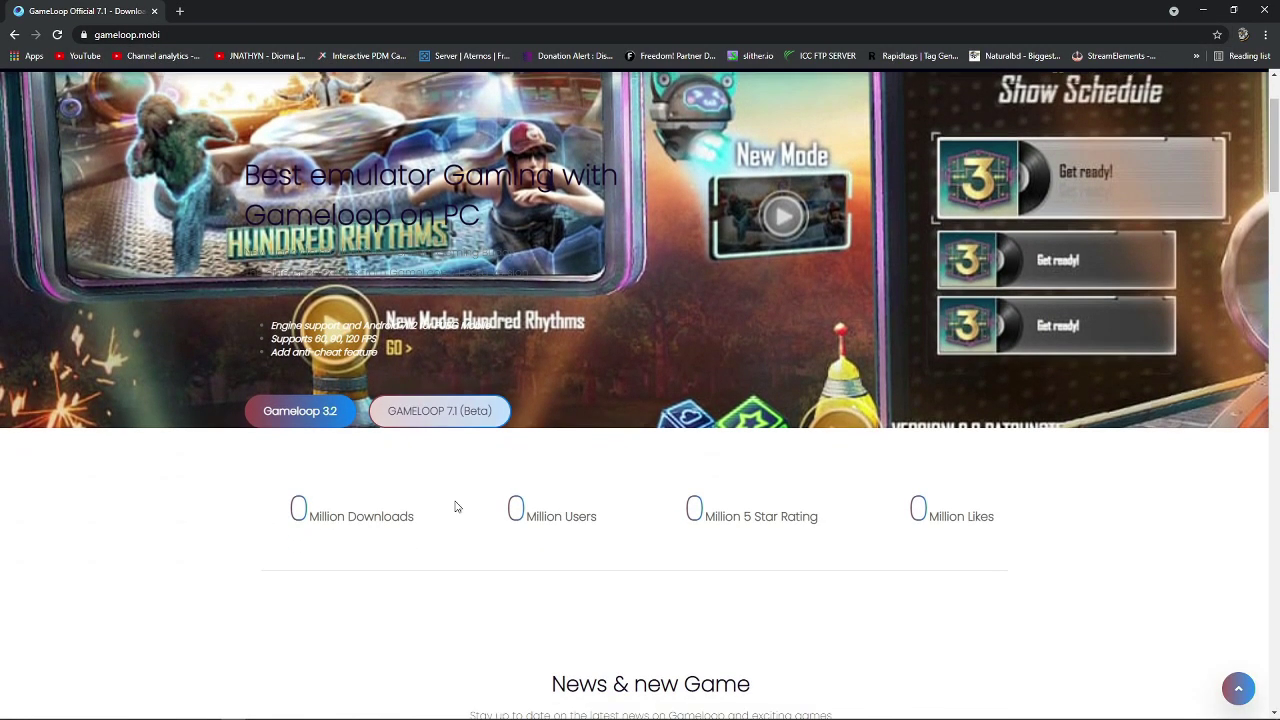
pyautogui.click(465, 425)
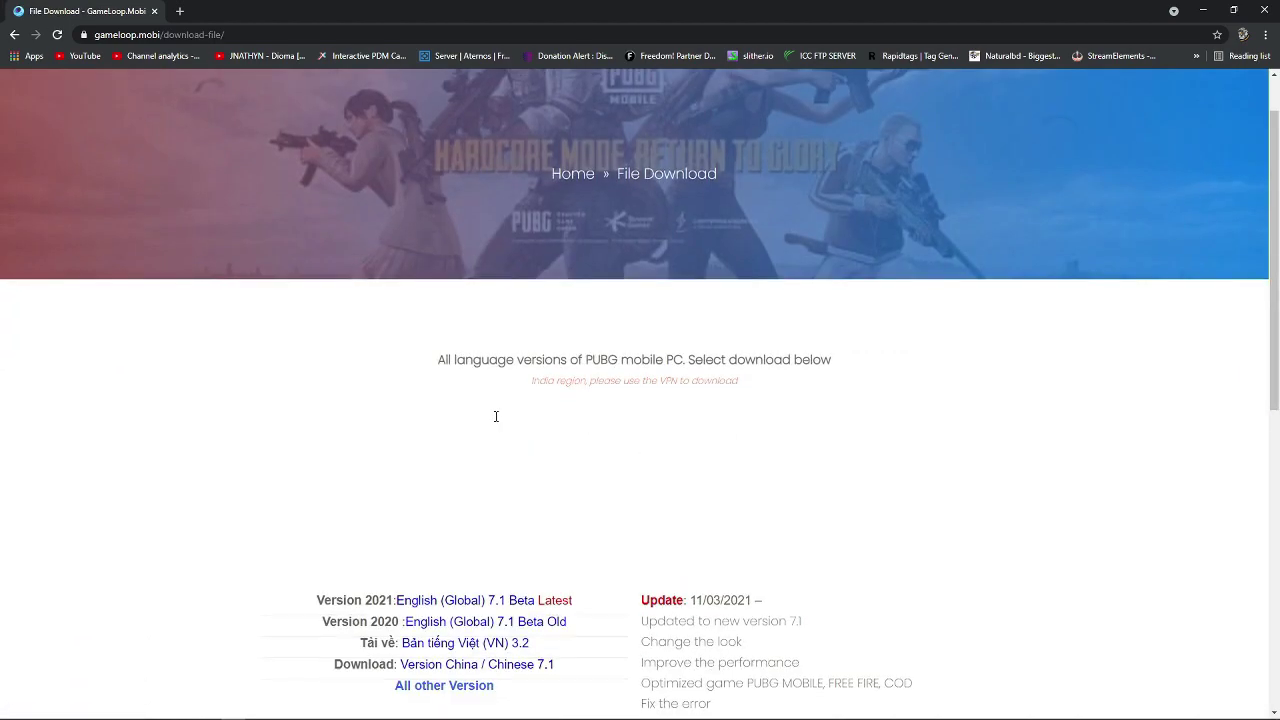
pyautogui.scroll(-2, 495, 416)
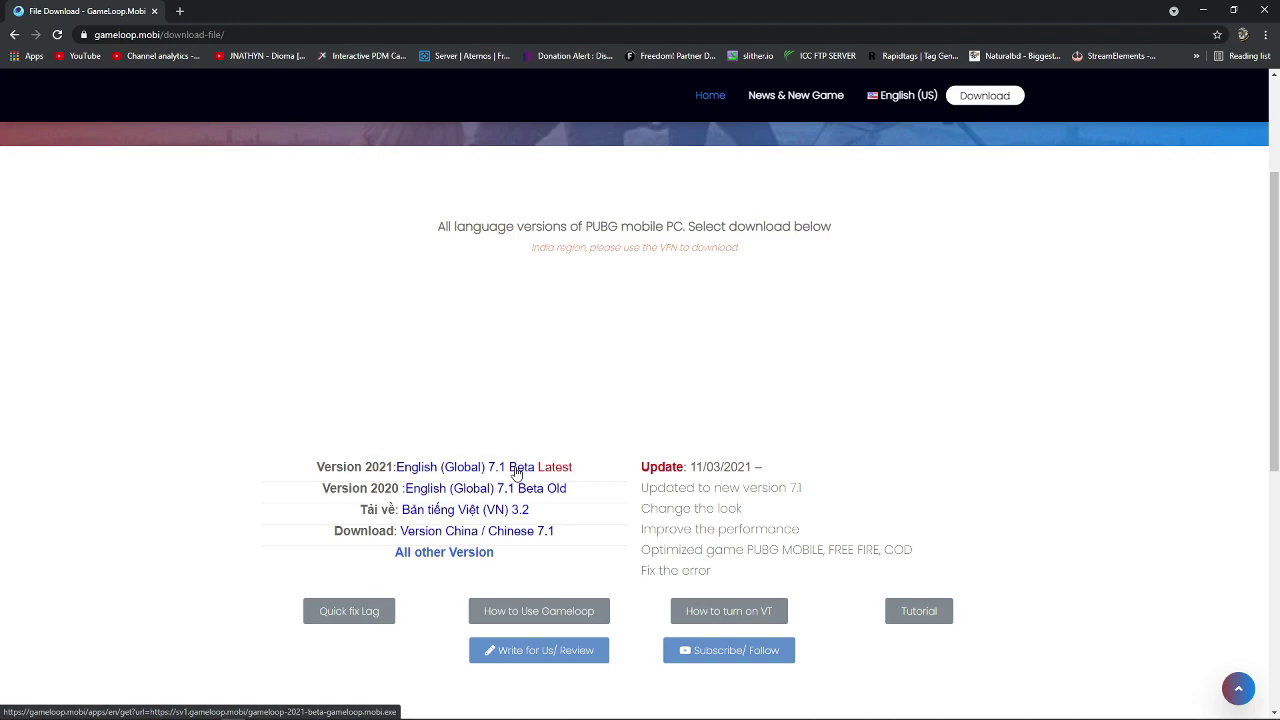
pyautogui.click(516, 472)
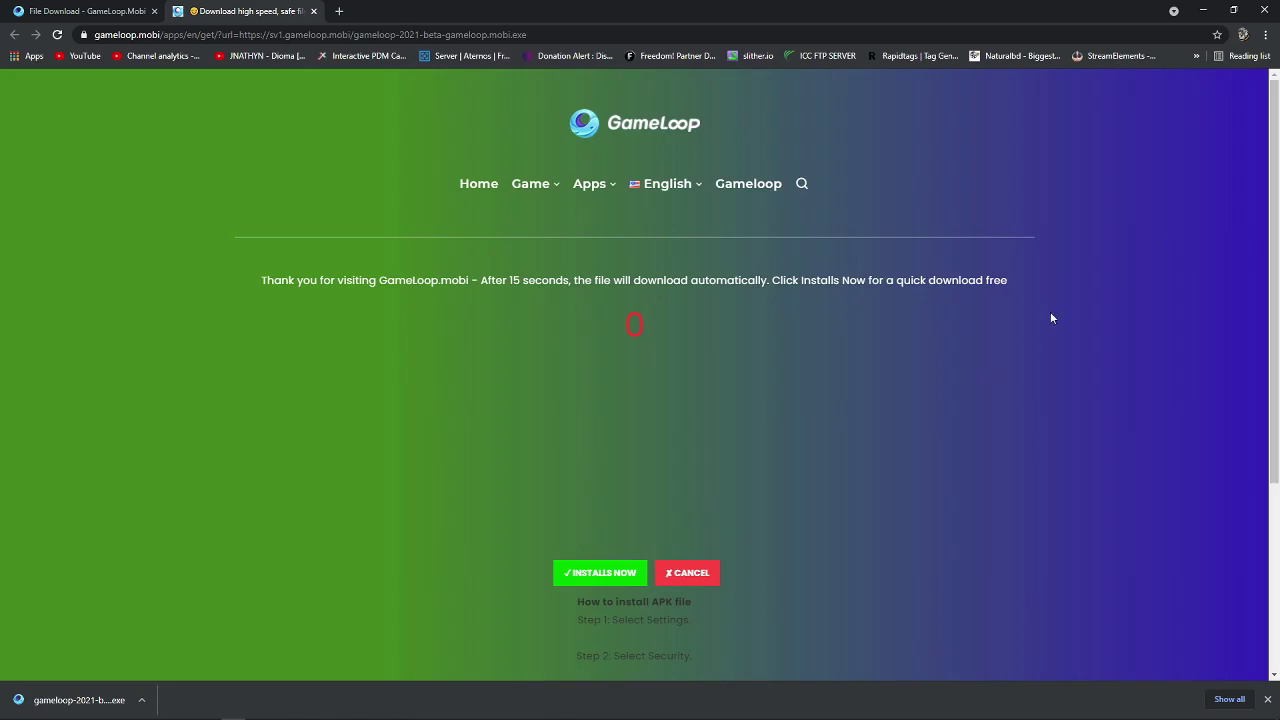
# Drag the gameloop installer from Downloads onto the desktop and close Explorer
pyautogui.click(1203, 10)
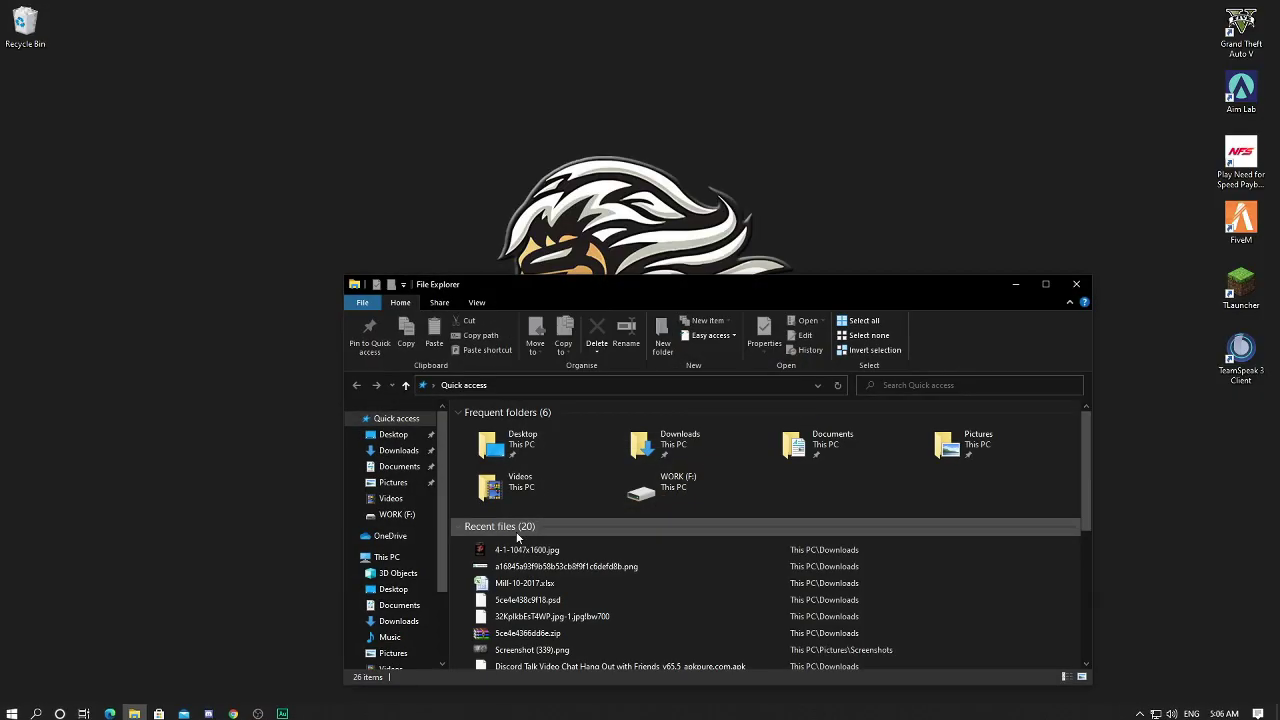
pyautogui.click(399, 450)
pyautogui.moveTo(470, 446); pyautogui.dragTo(14, 264)
pyautogui.click(1076, 284)
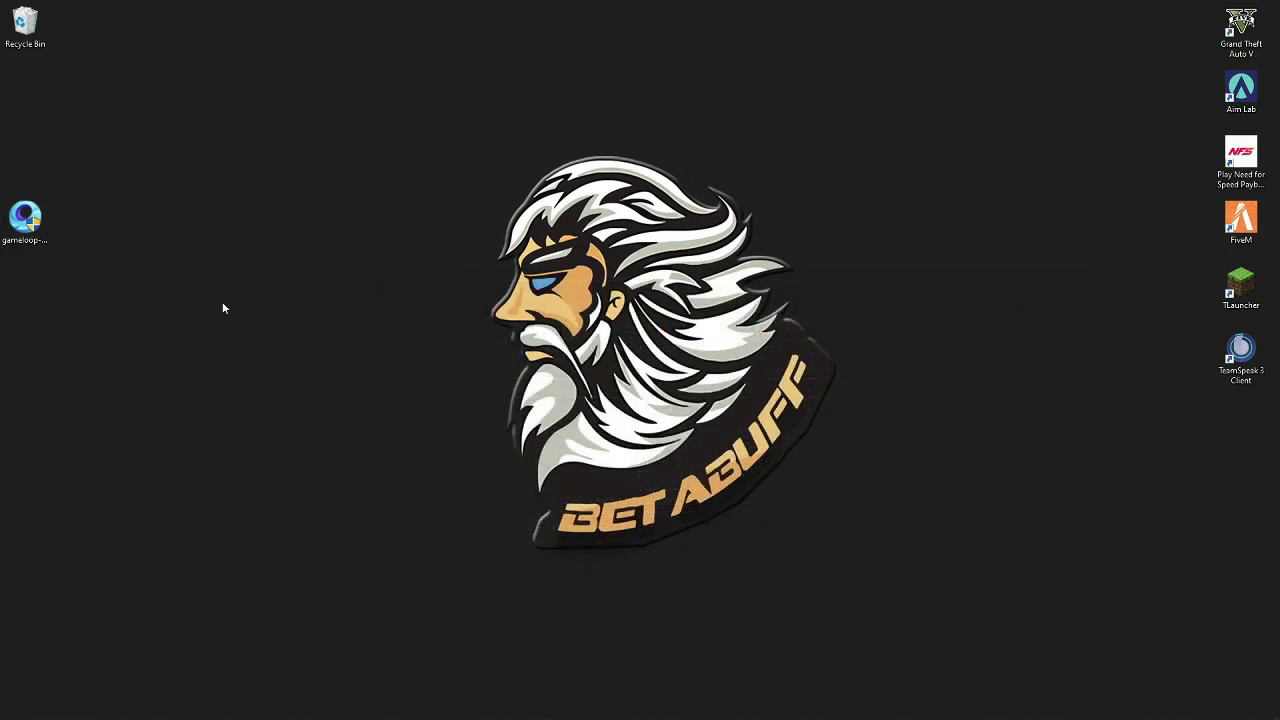
# Move the gameloop icon to the desktop's top-left and run the installer
pyautogui.moveTo(25, 215); pyautogui.dragTo(25, 110)
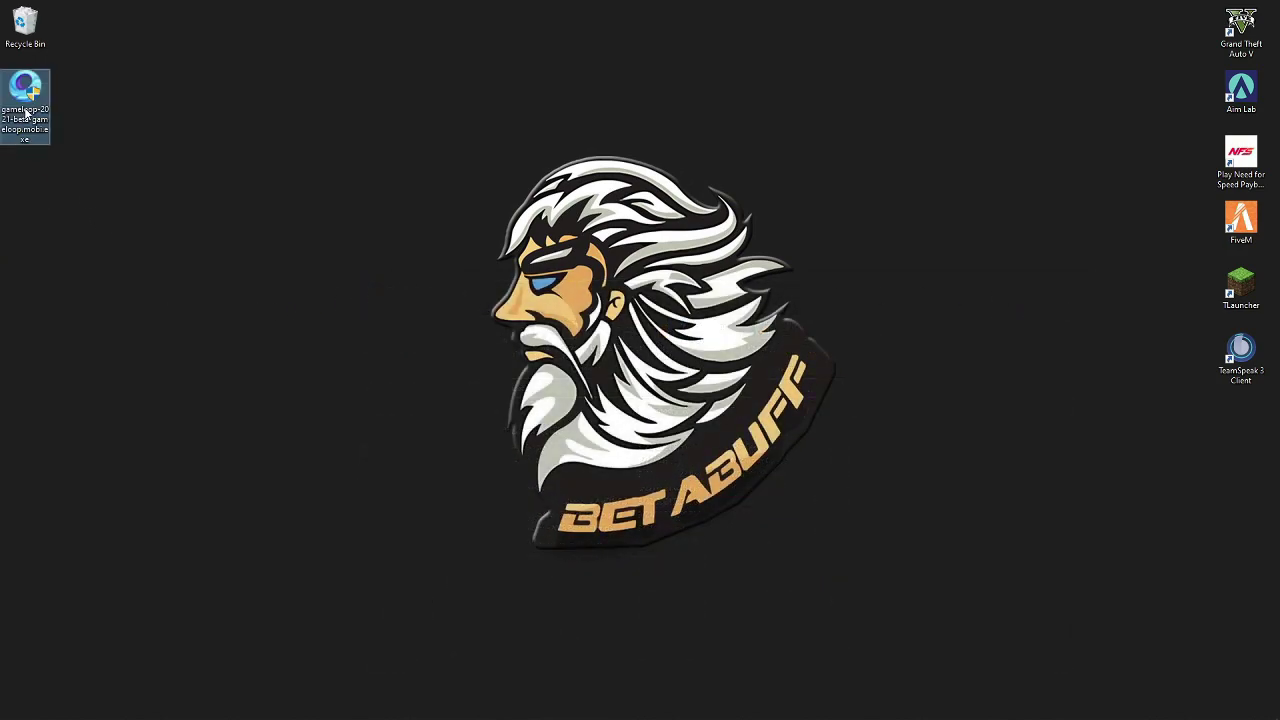
pyautogui.rightClick(105, 128)
pyautogui.click(25, 92)
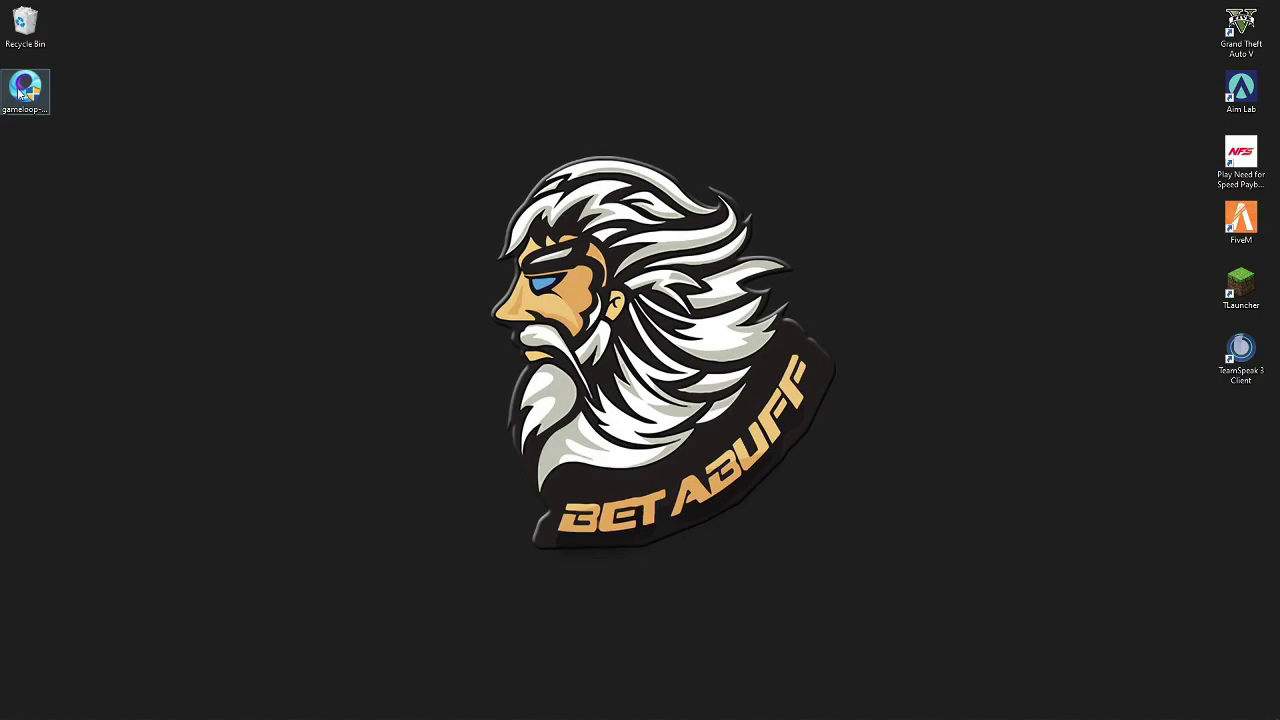
pyautogui.doubleClick(25, 92)
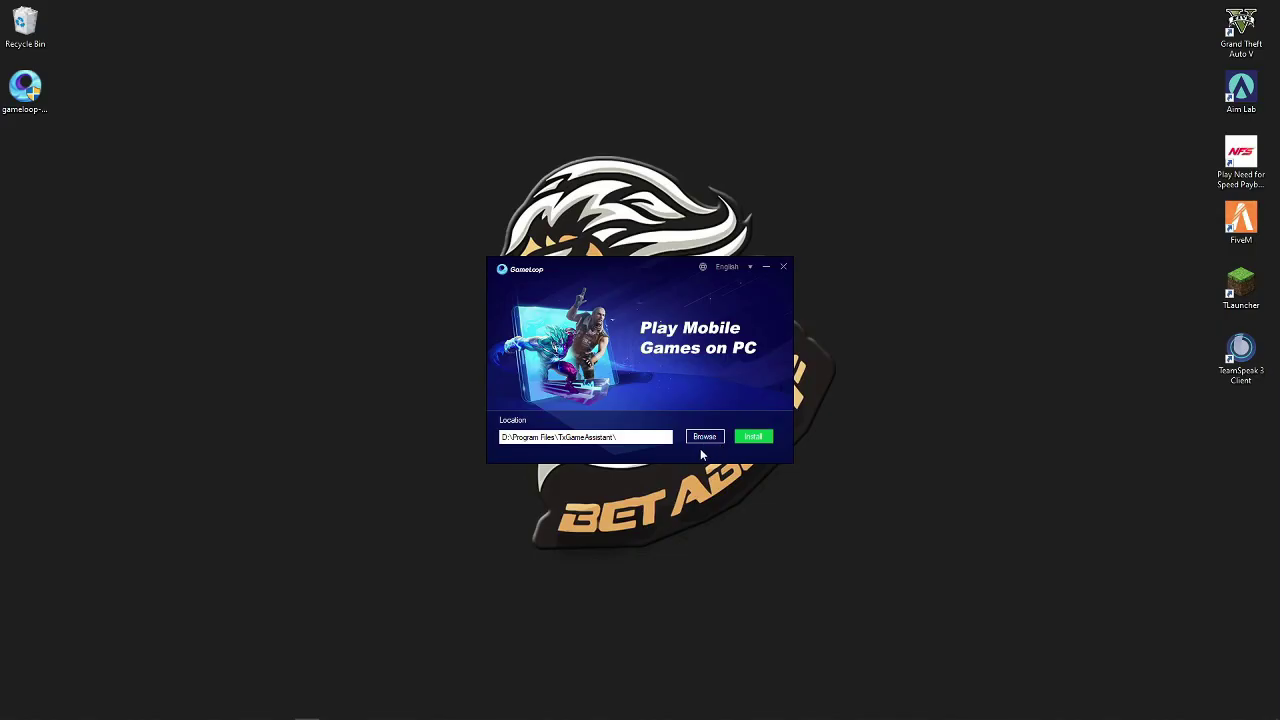
# Install GameLoop to Local Disk (C:) at C:\TxGameAssistant\ and start it when finished
pyautogui.click(702, 436)
pyautogui.doubleClick(577, 359)
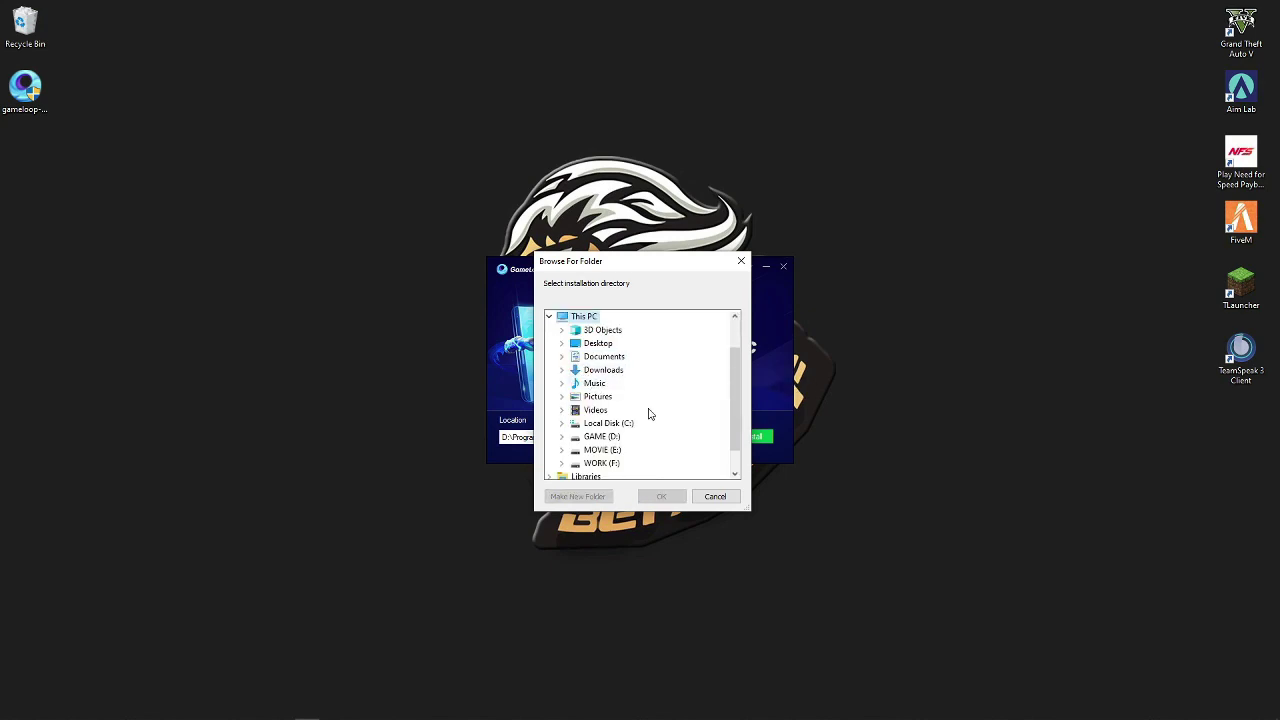
pyautogui.doubleClick(608, 423)
pyautogui.click(672, 498)
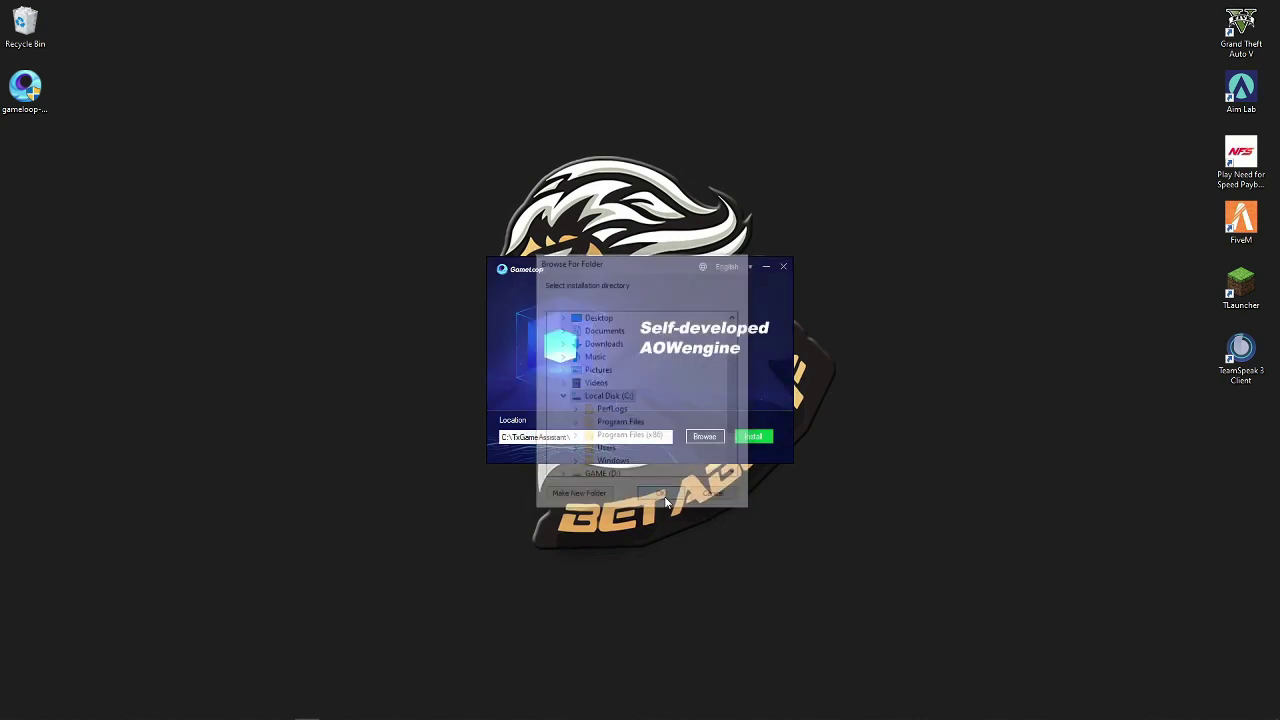
pyautogui.click(757, 441)
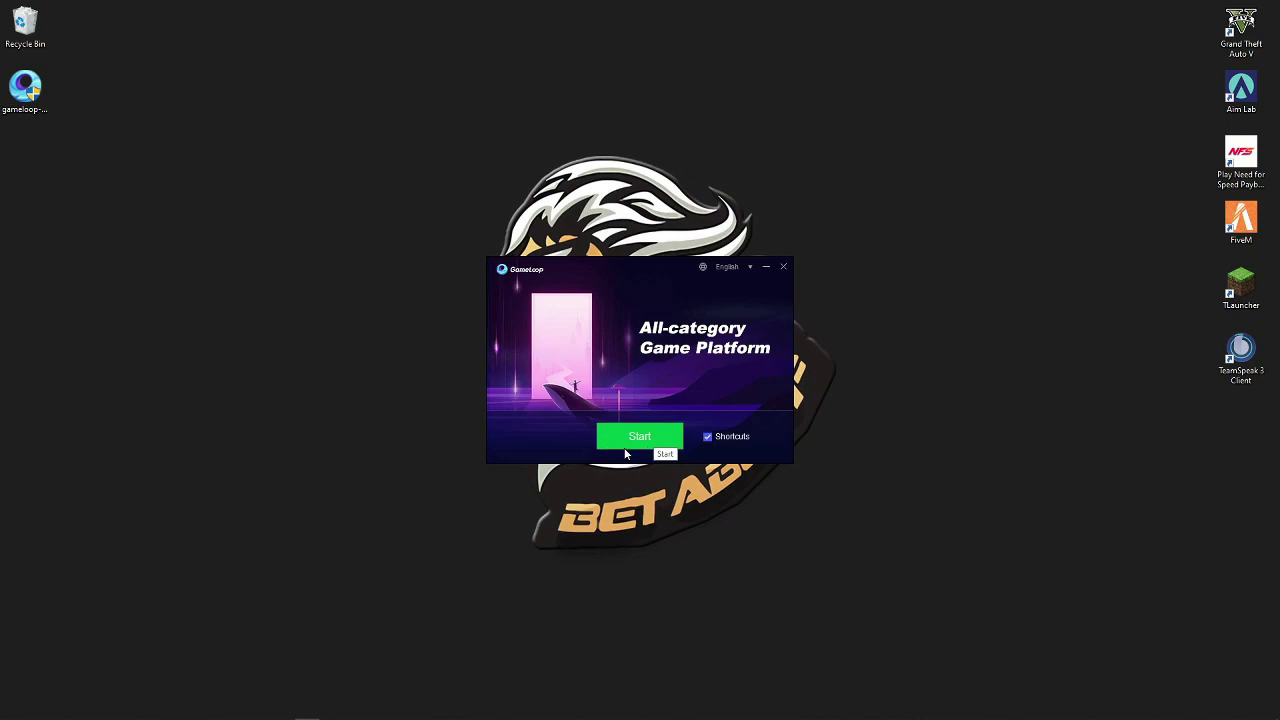
pyautogui.click(625, 454)
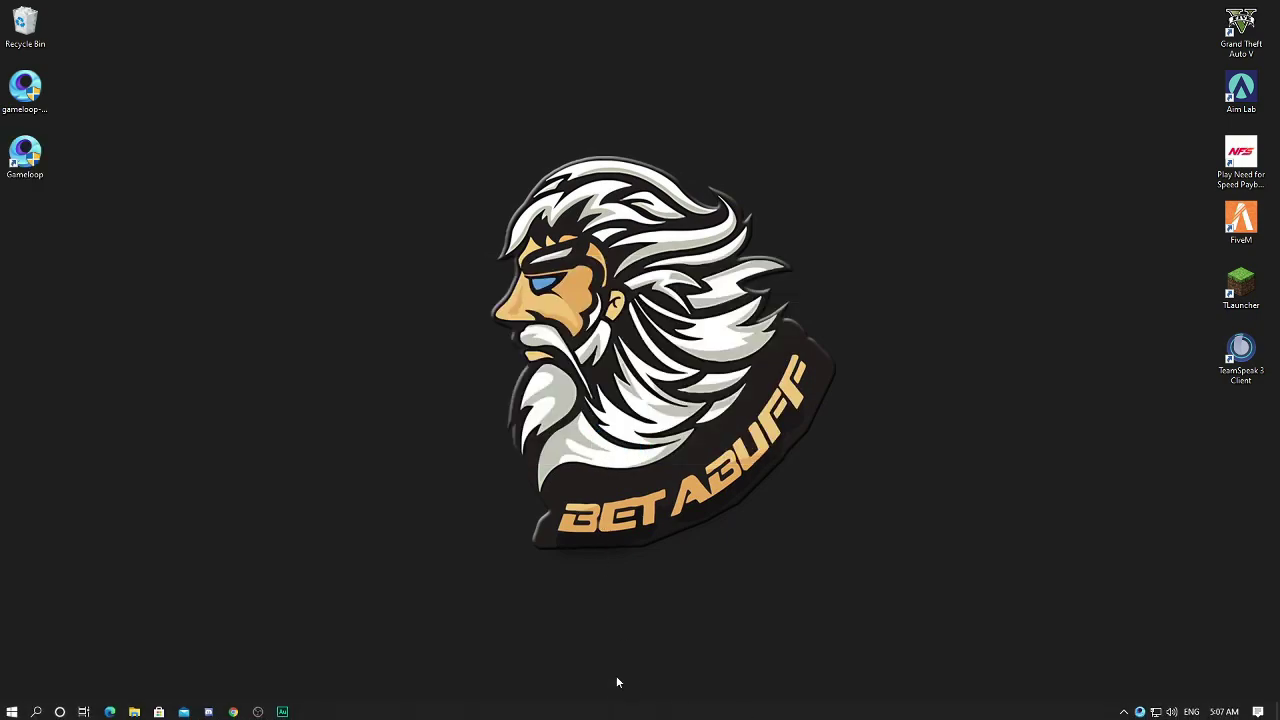
# Search Google in a new tab for the Call of Duty Mobile APK + OBB download
pyautogui.click(236, 713)
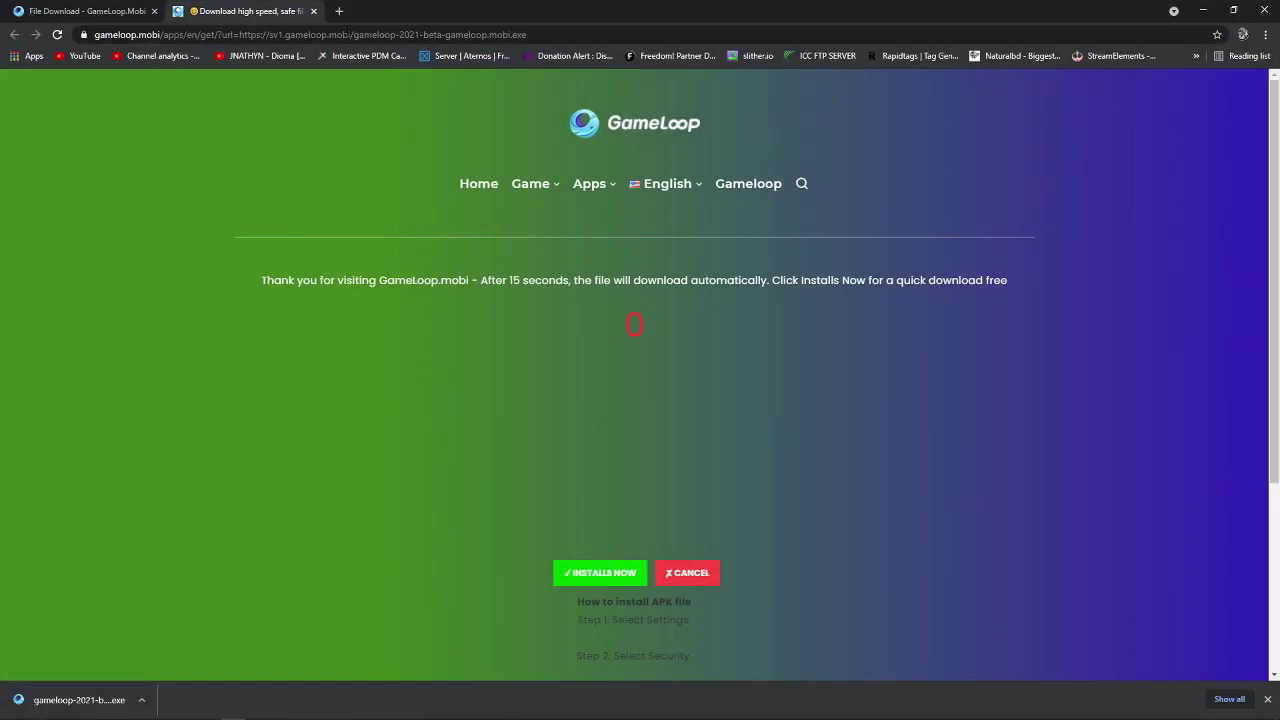
pyautogui.click(341, 12)
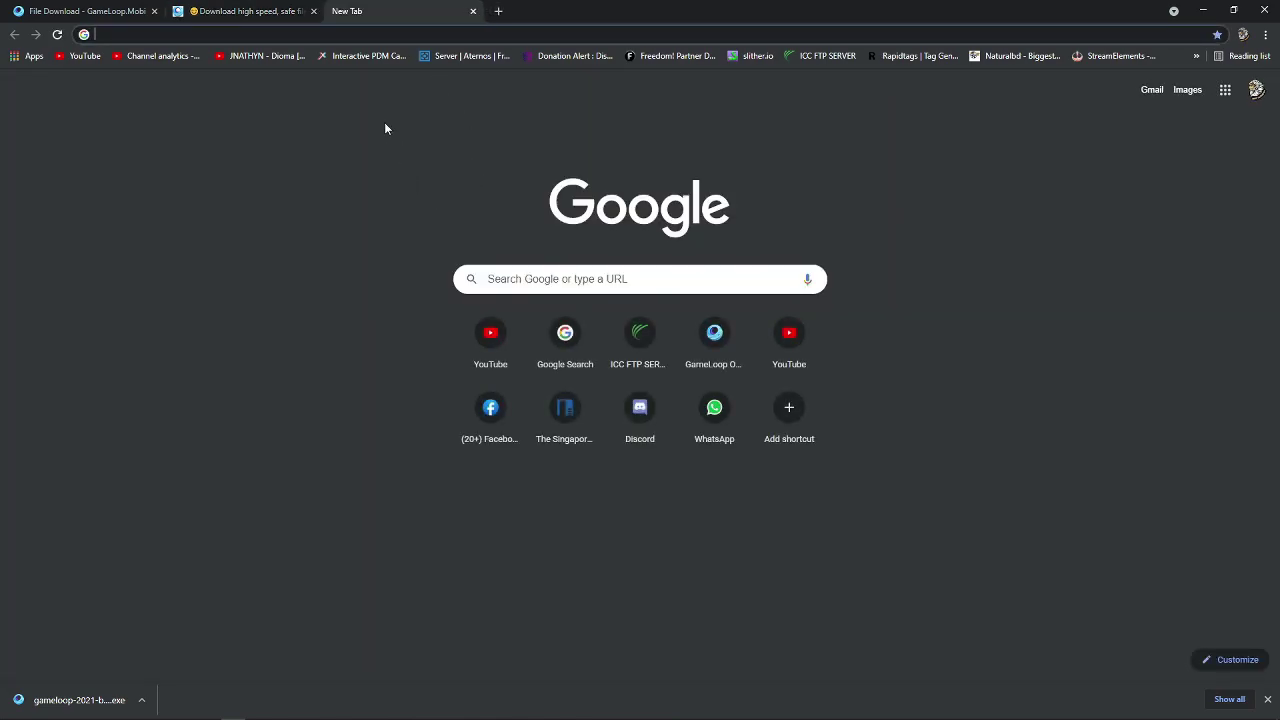
pyautogui.write('CALL')
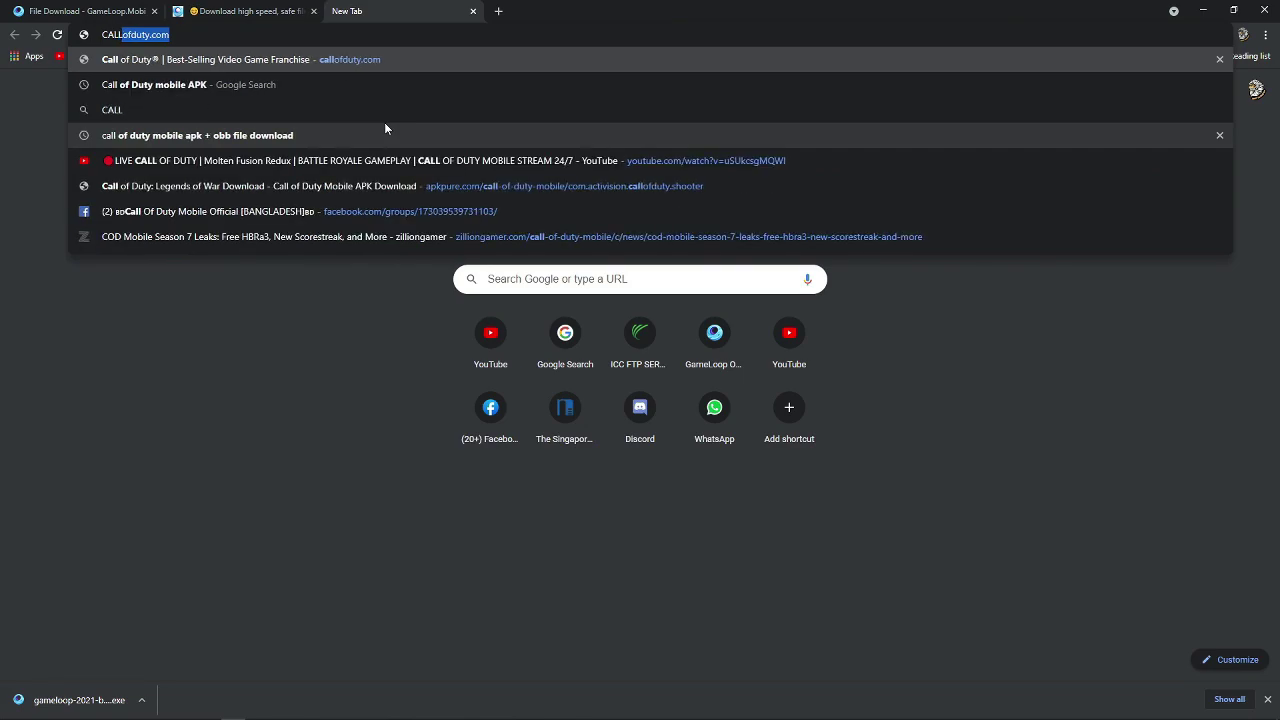
pyautogui.write(' OF DU')
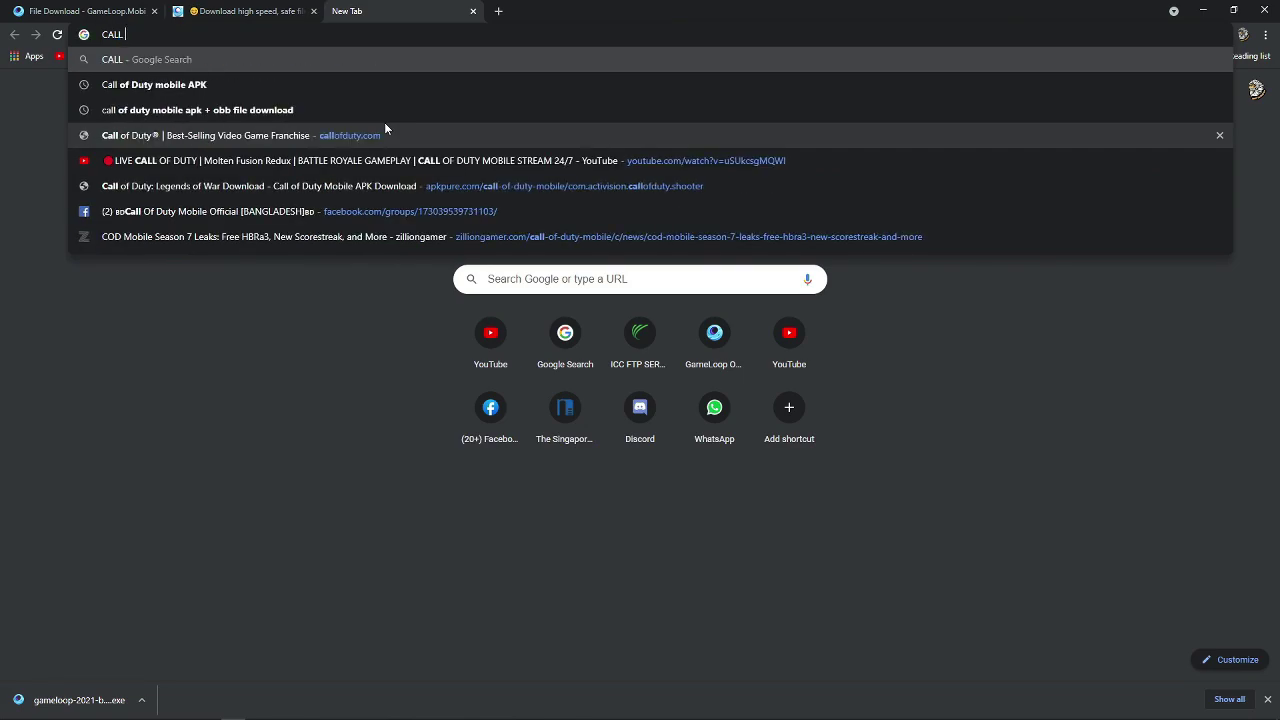
pyautogui.write('TY')
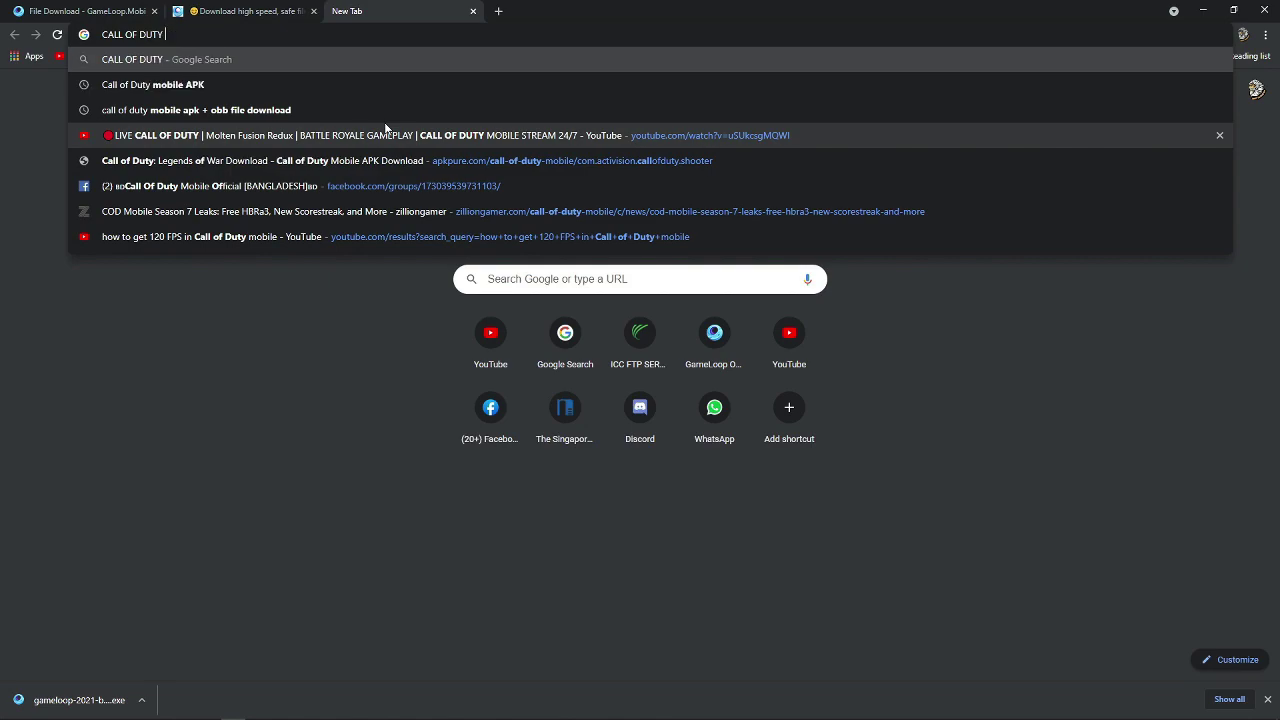
pyautogui.click(294, 112)
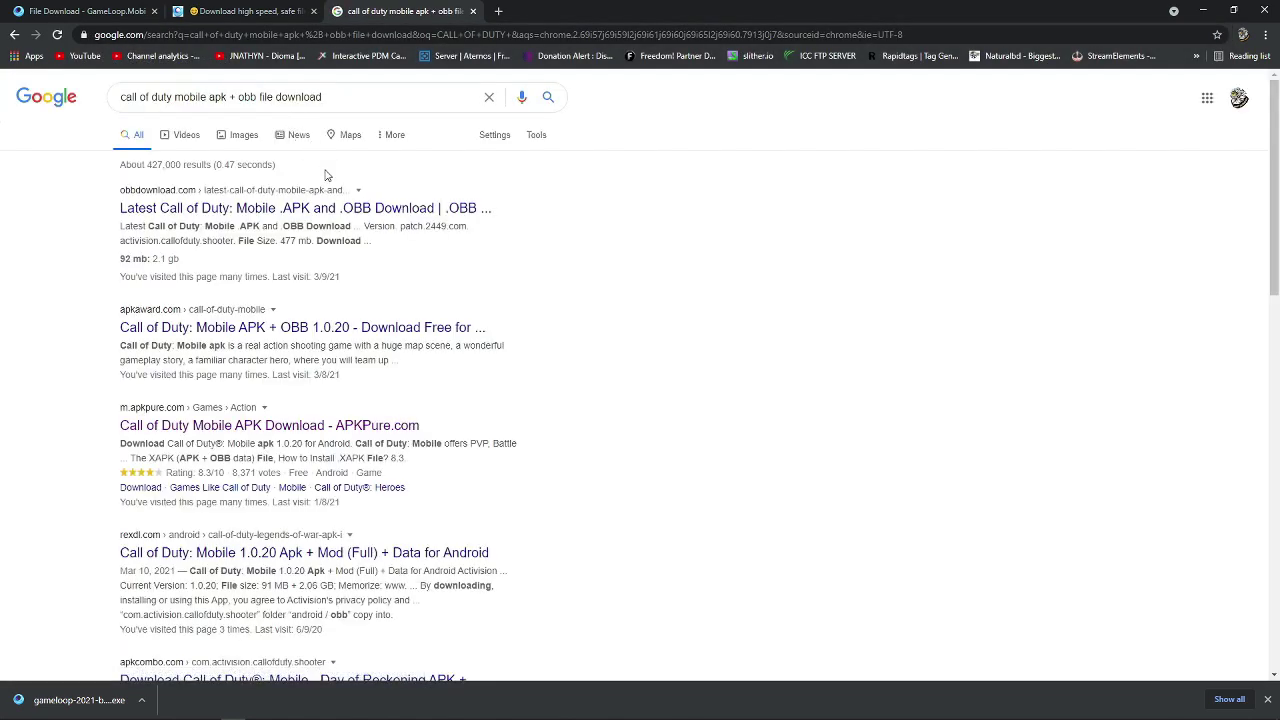
pyautogui.scroll(-2, 335, 200)
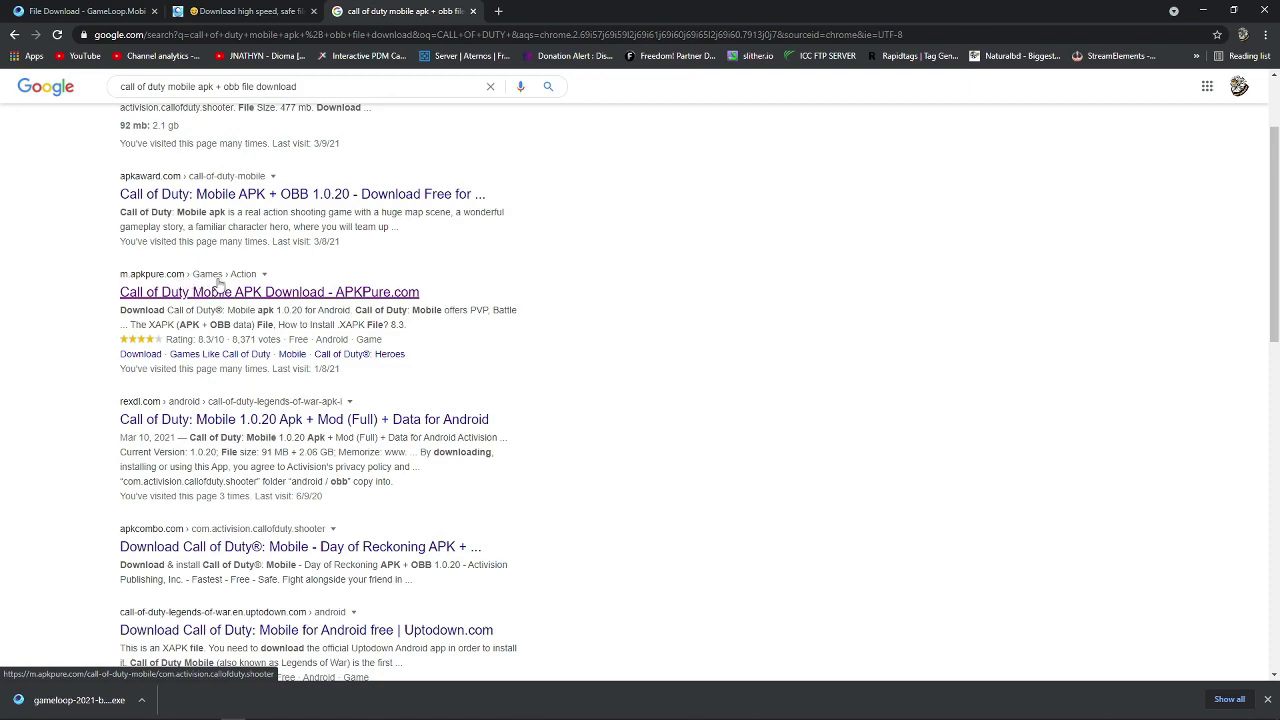
# On the APKPure Call of Duty Mobile page, start the 2.4 GB XAPK download, closing the ad
pyautogui.click(252, 288)
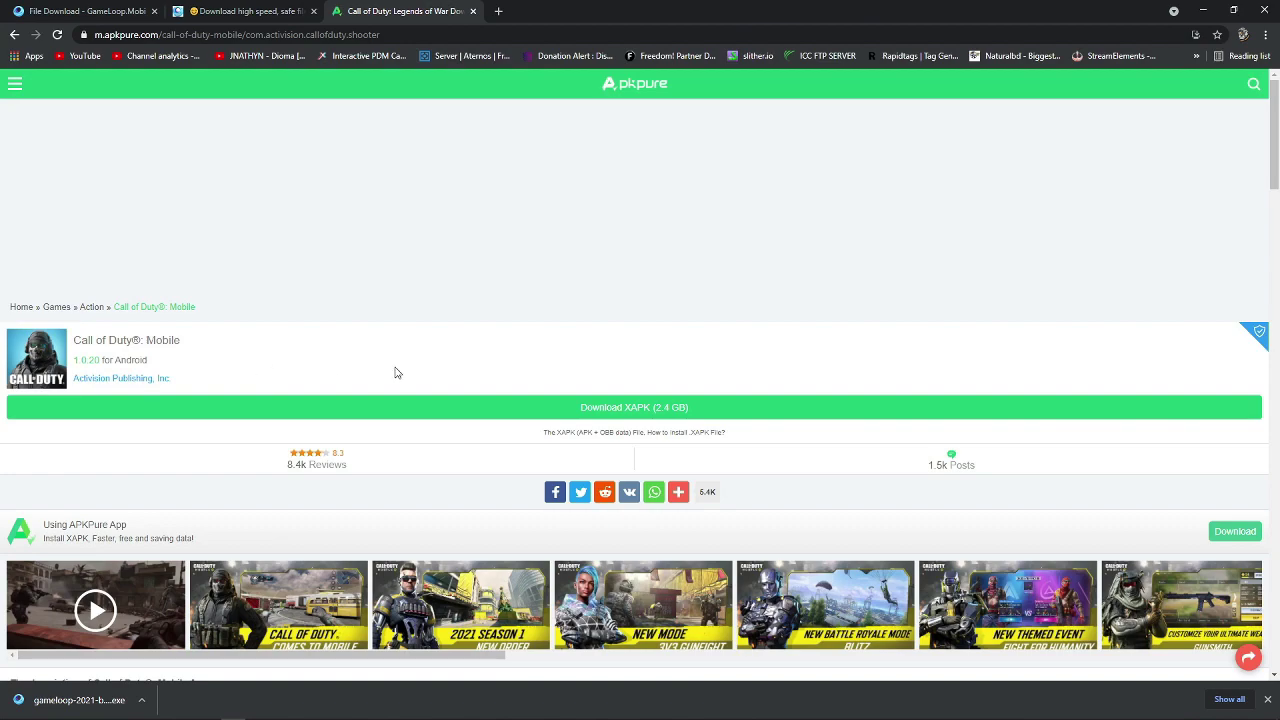
pyautogui.click(671, 414)
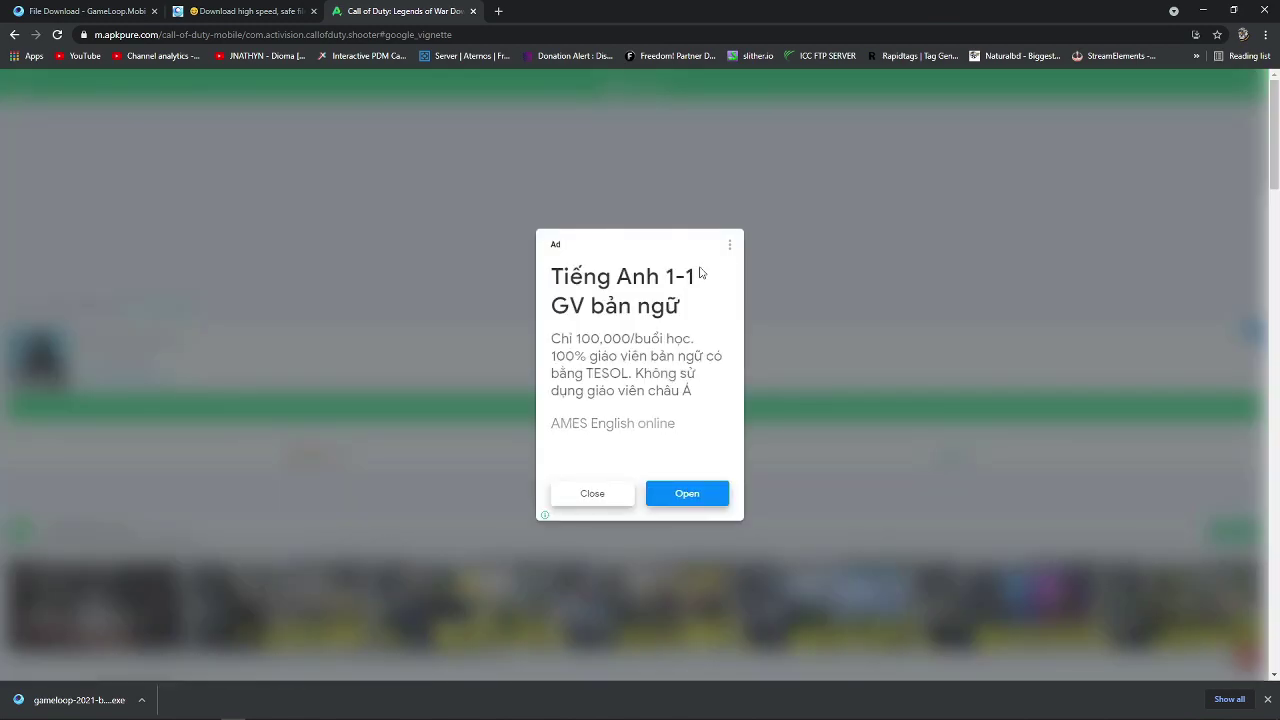
pyautogui.click(592, 494)
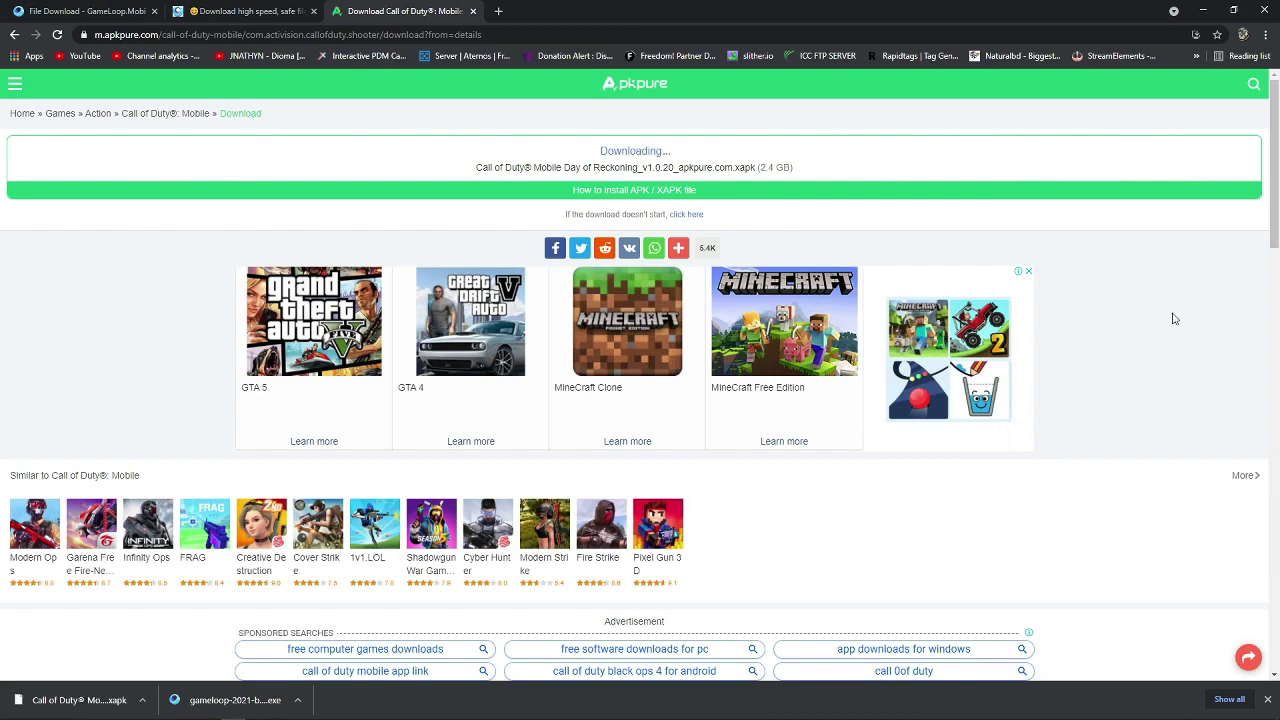
# Move the 2.44 GB Call of Duty XAPK from Downloads to the desktop, then close Explorer
pyautogui.click(1207, 10)
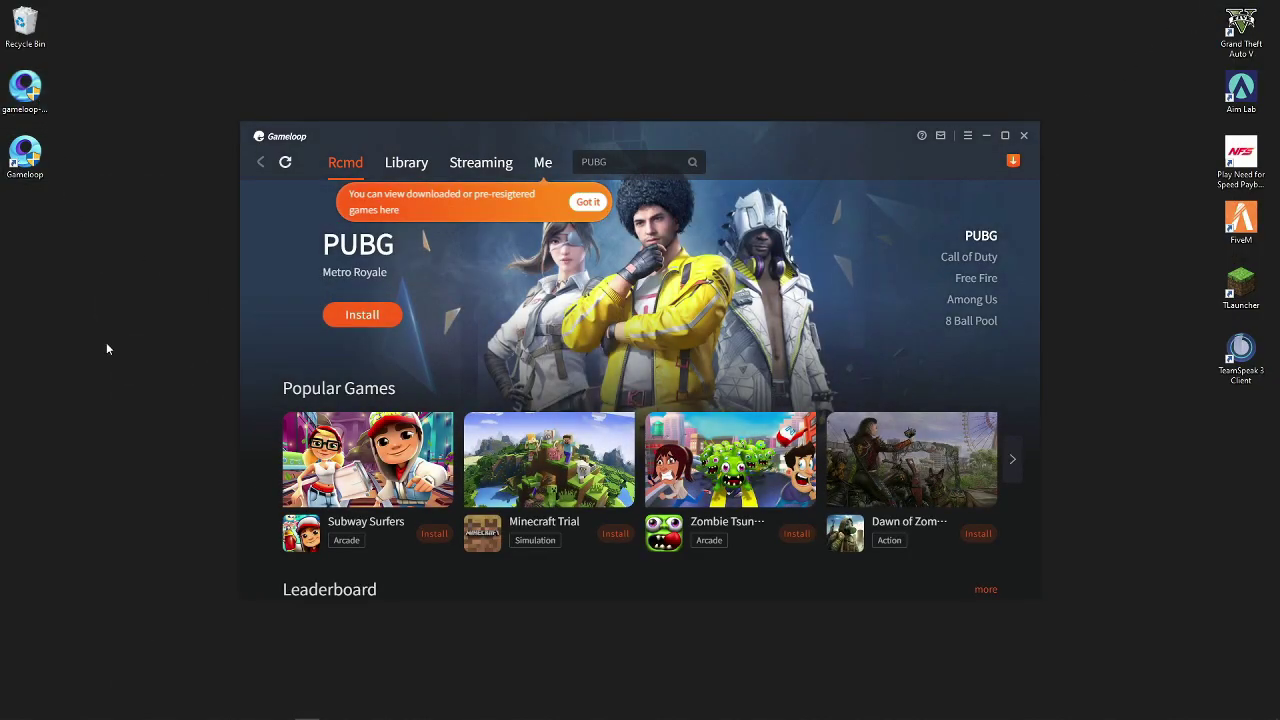
pyautogui.click(140, 710)
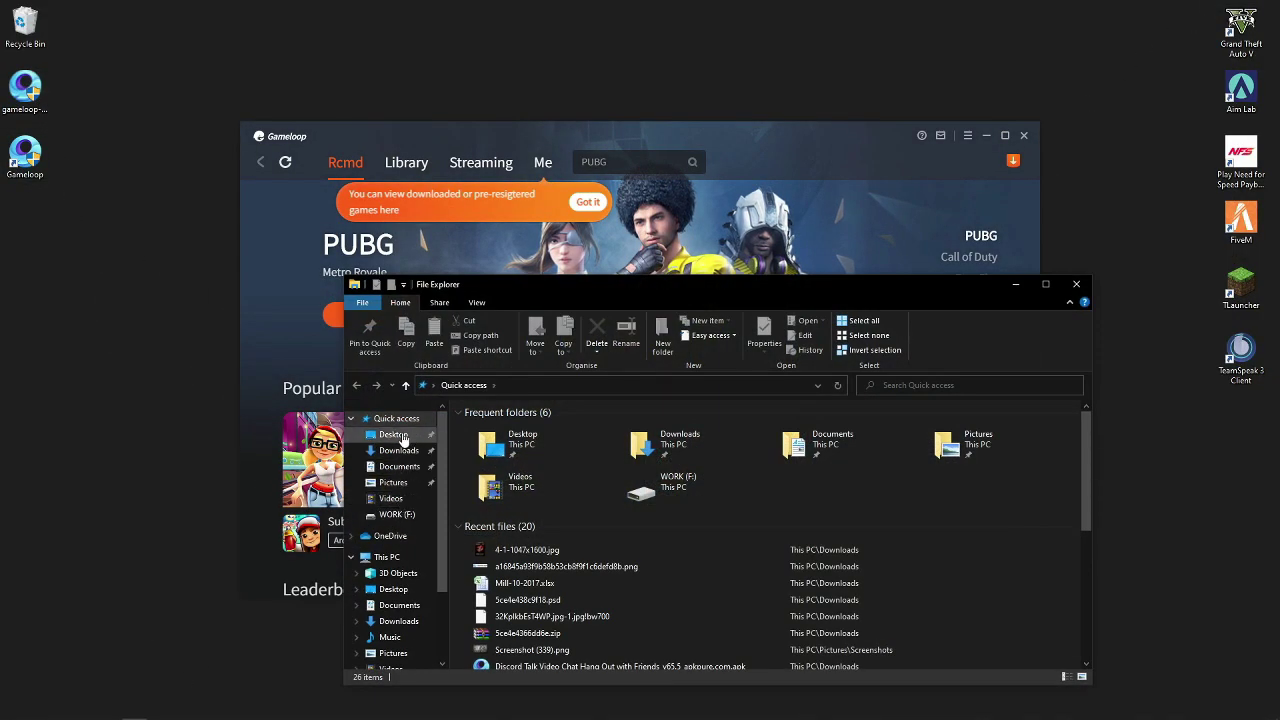
pyautogui.click(398, 450)
pyautogui.moveTo(495, 444); pyautogui.dragTo(25, 304)
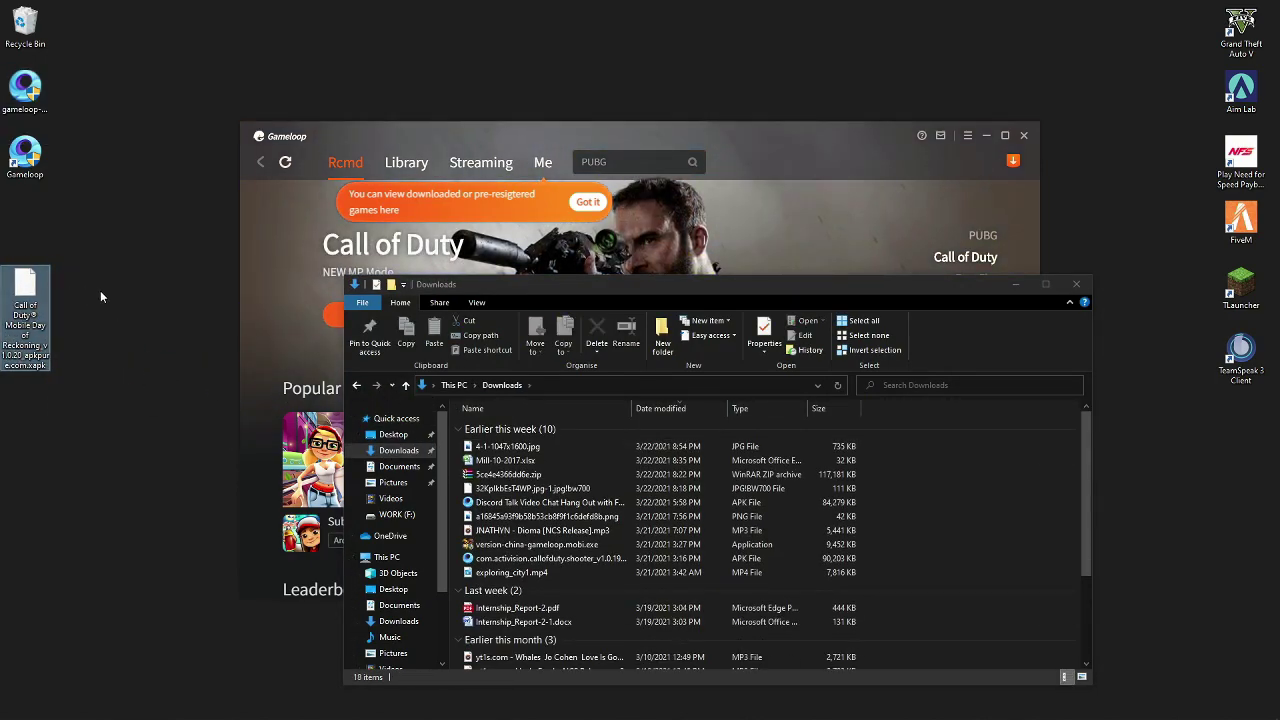
pyautogui.click(1079, 287)
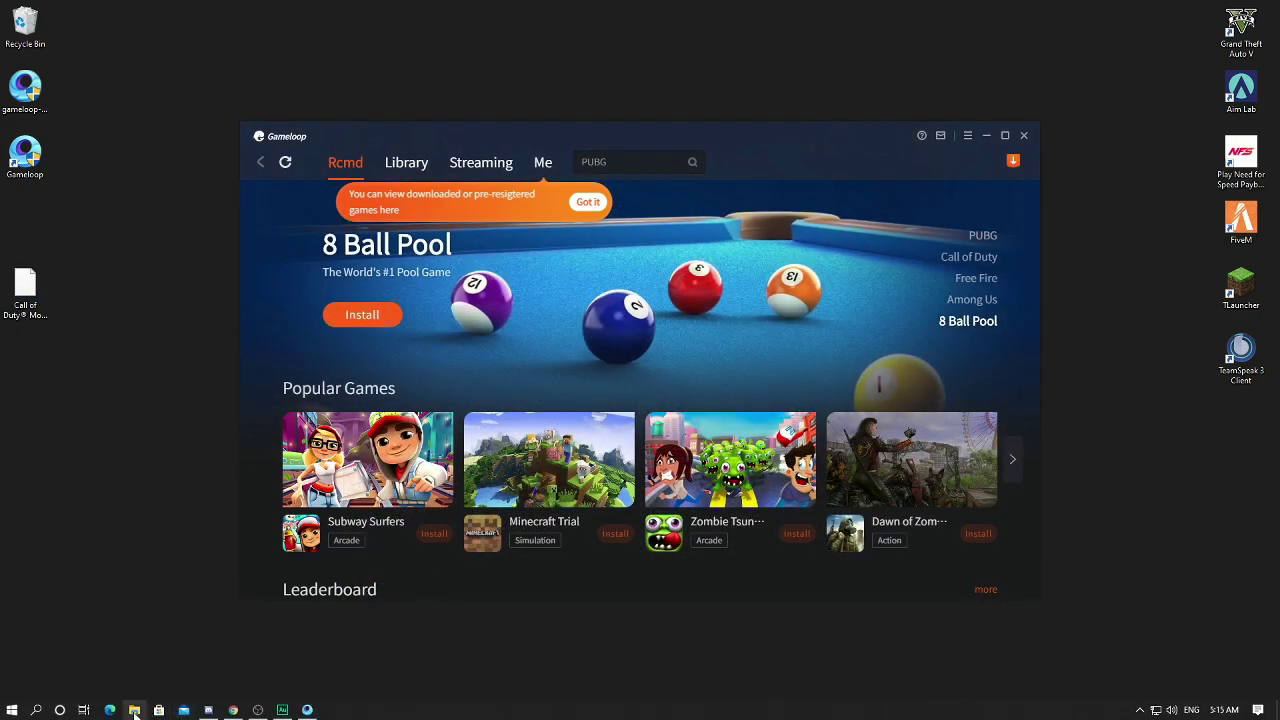
# Tick File name extensions in File Explorer's View options for This PC, then close it
pyautogui.click(134, 710)
pyautogui.click(387, 557)
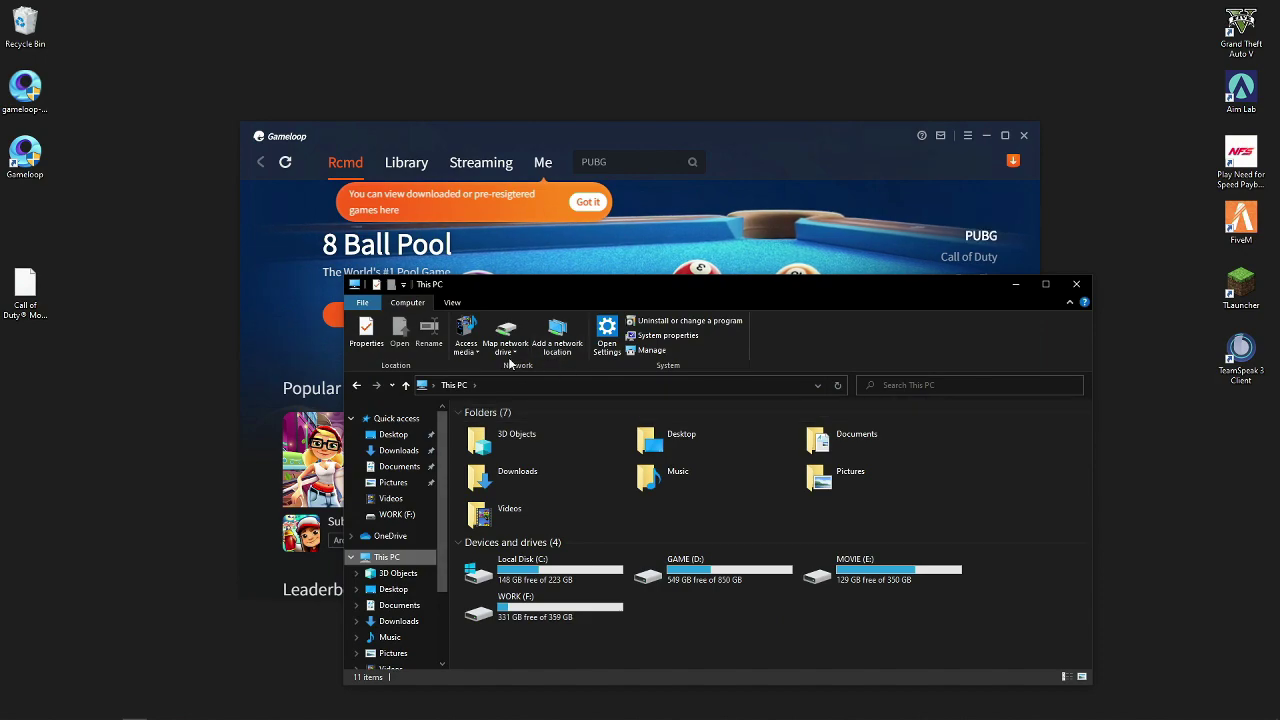
pyautogui.click(451, 302)
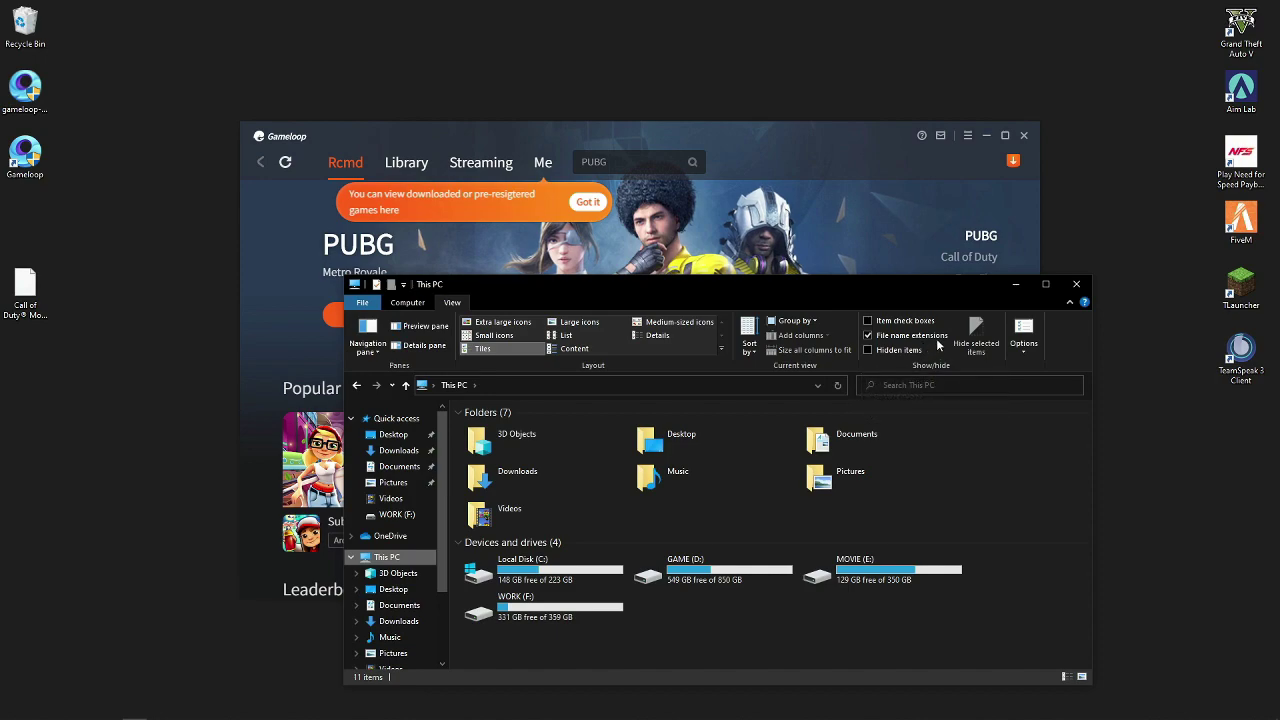
pyautogui.click(873, 337)
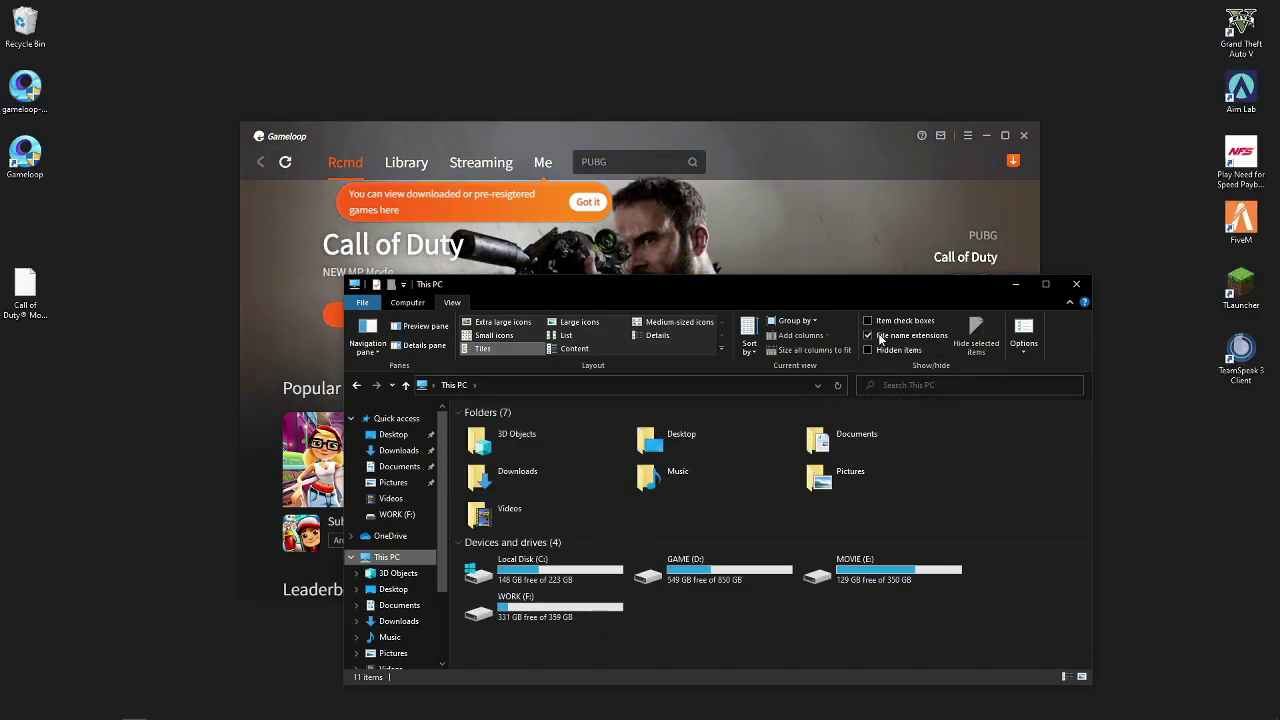
pyautogui.click(1076, 287)
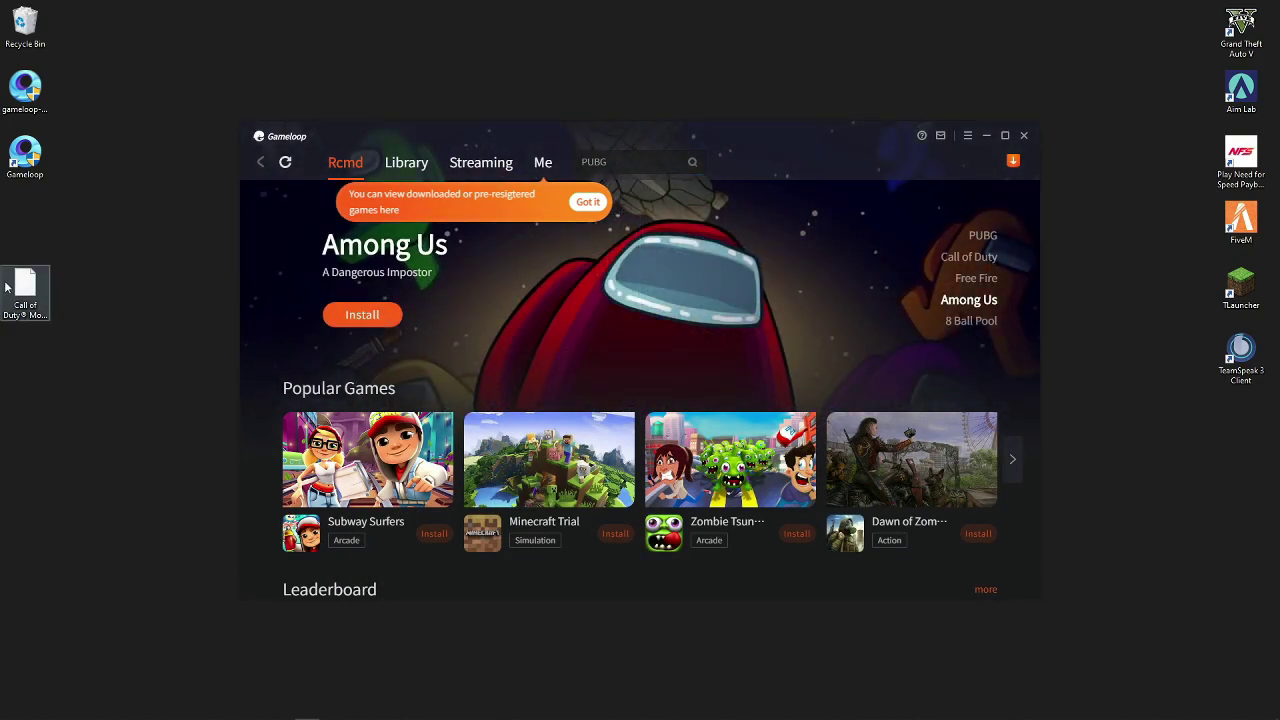
# Rename the Call of Duty file's extension from xapk to zip, confirm, and refresh the desktop
pyautogui.rightClick(13, 289)
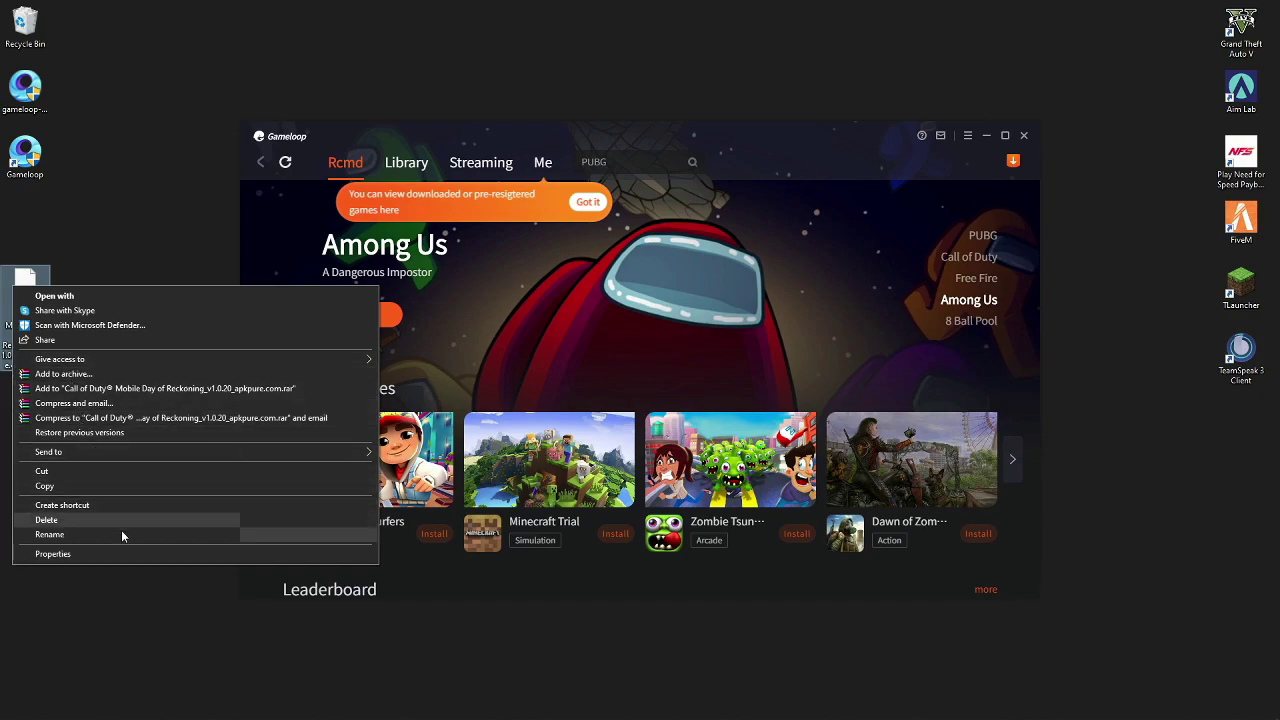
pyautogui.click(73, 534)
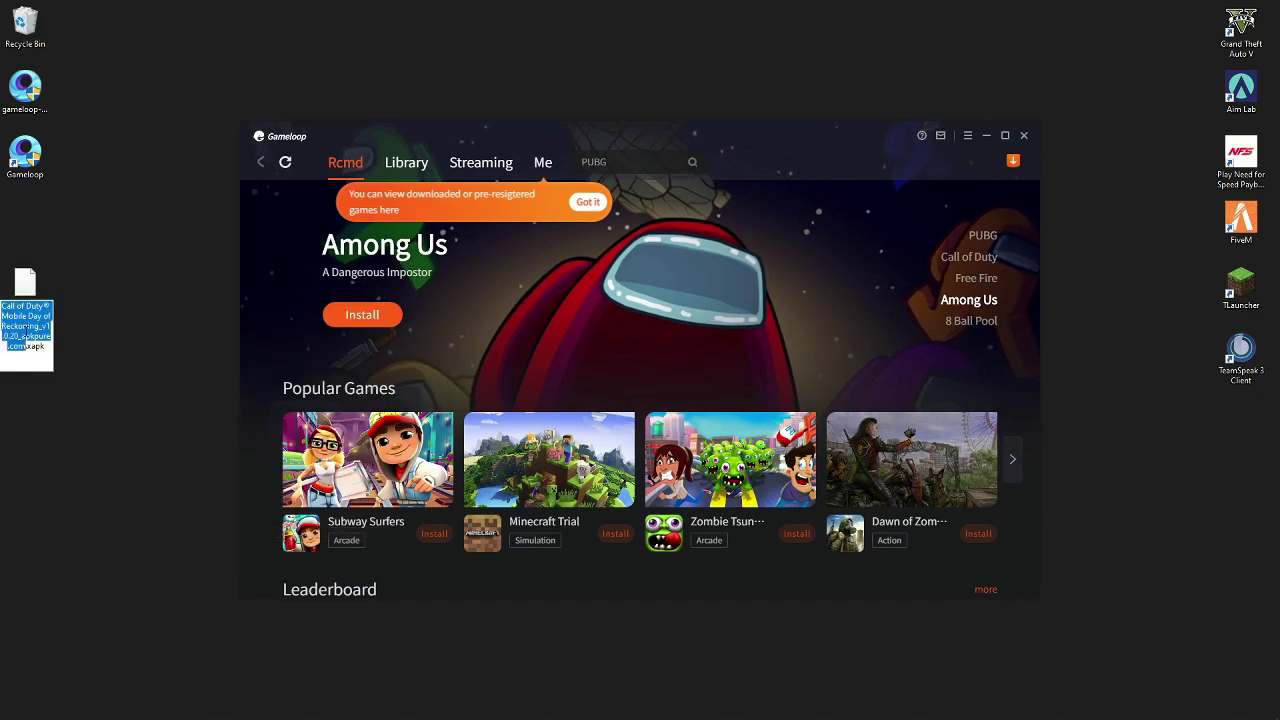
pyautogui.click(40, 347)
pyautogui.moveTo(45, 347); pyautogui.dragTo(31, 347)
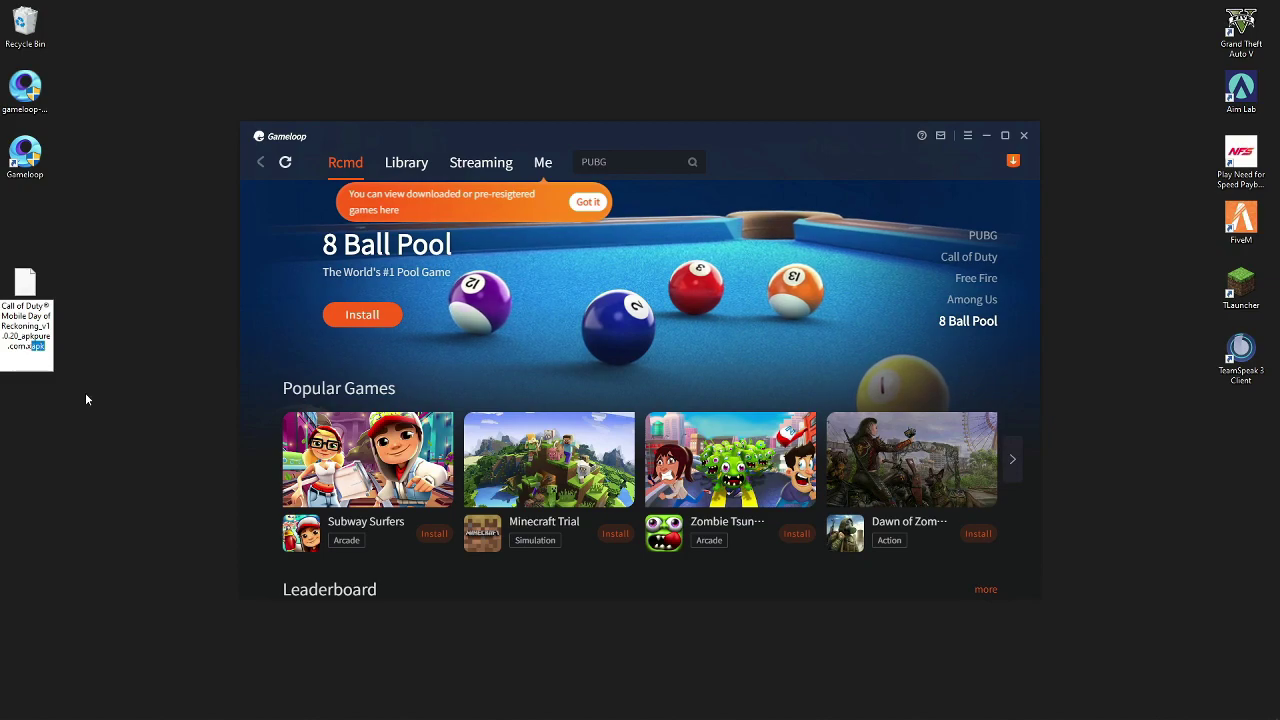
pyautogui.press('BackSpace')
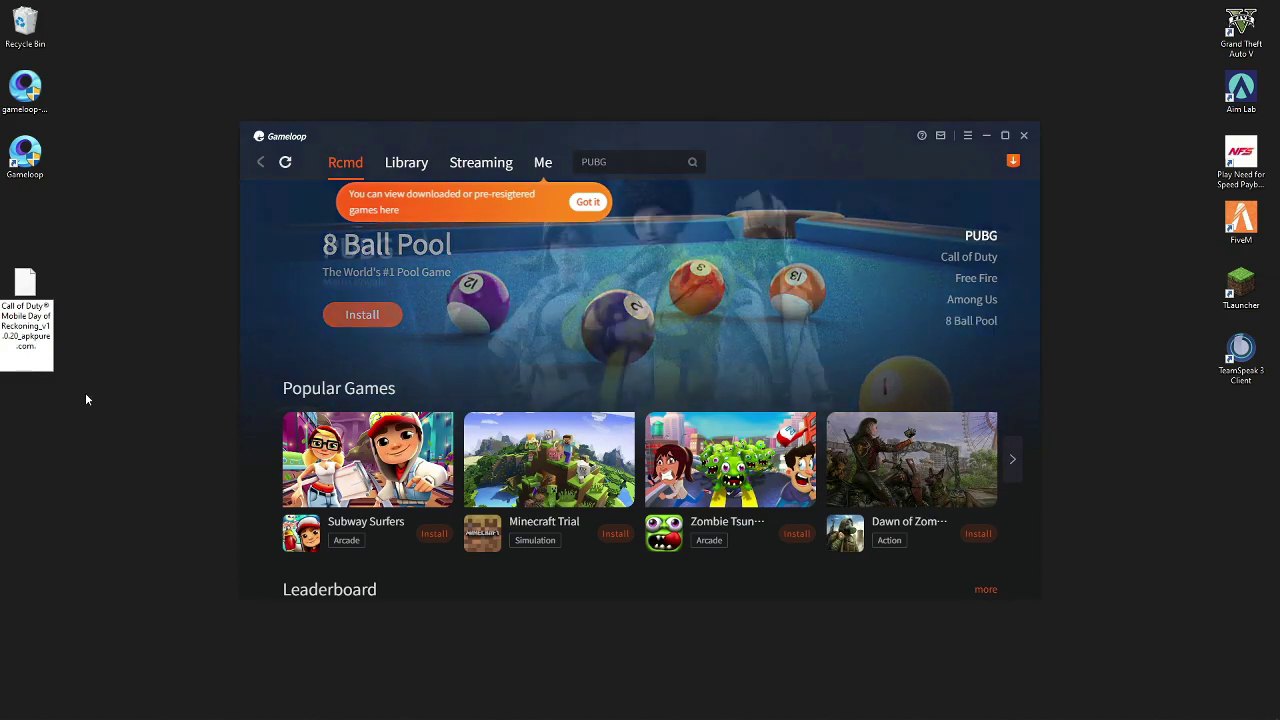
pyautogui.write('zip')
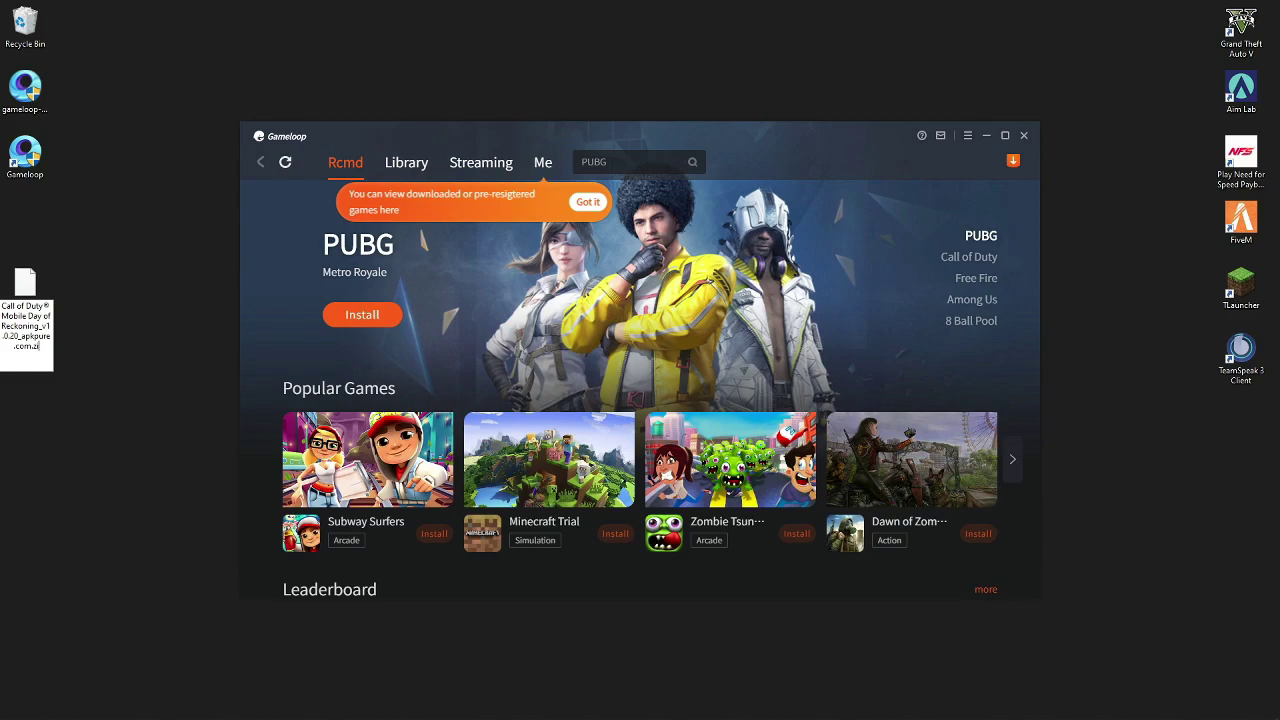
pyautogui.rightClick(136, 374)
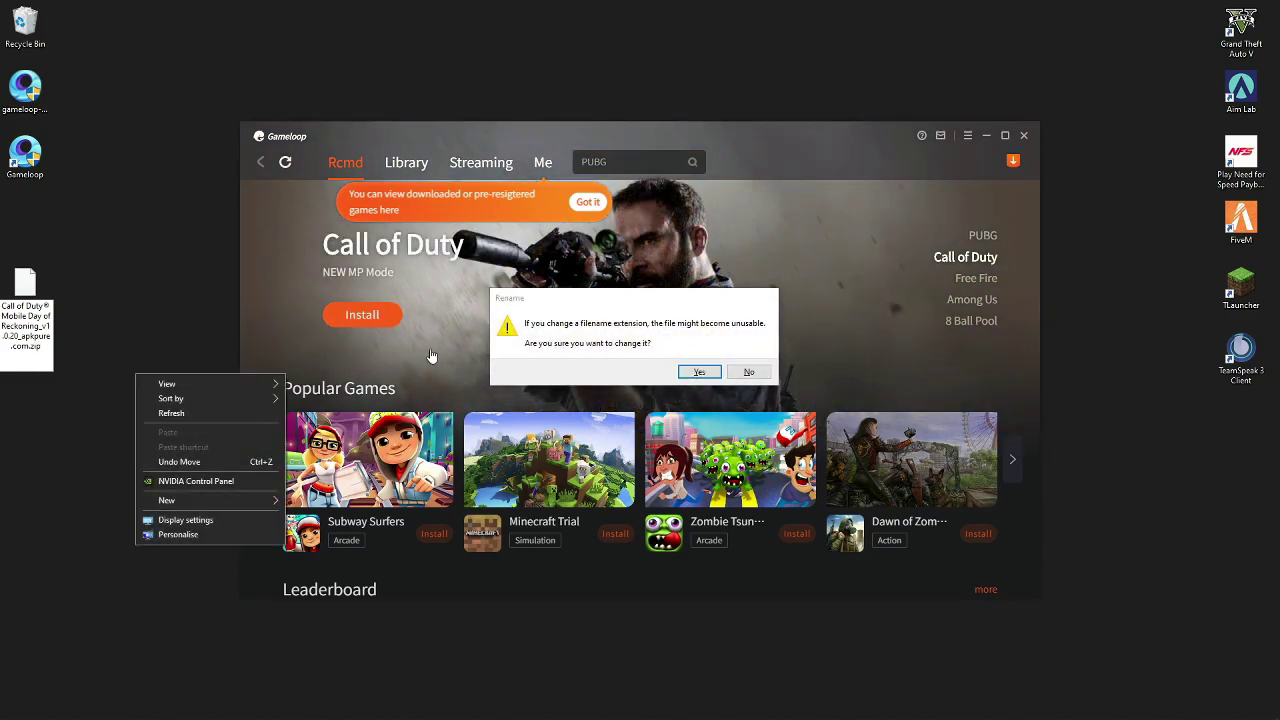
pyautogui.click(700, 372)
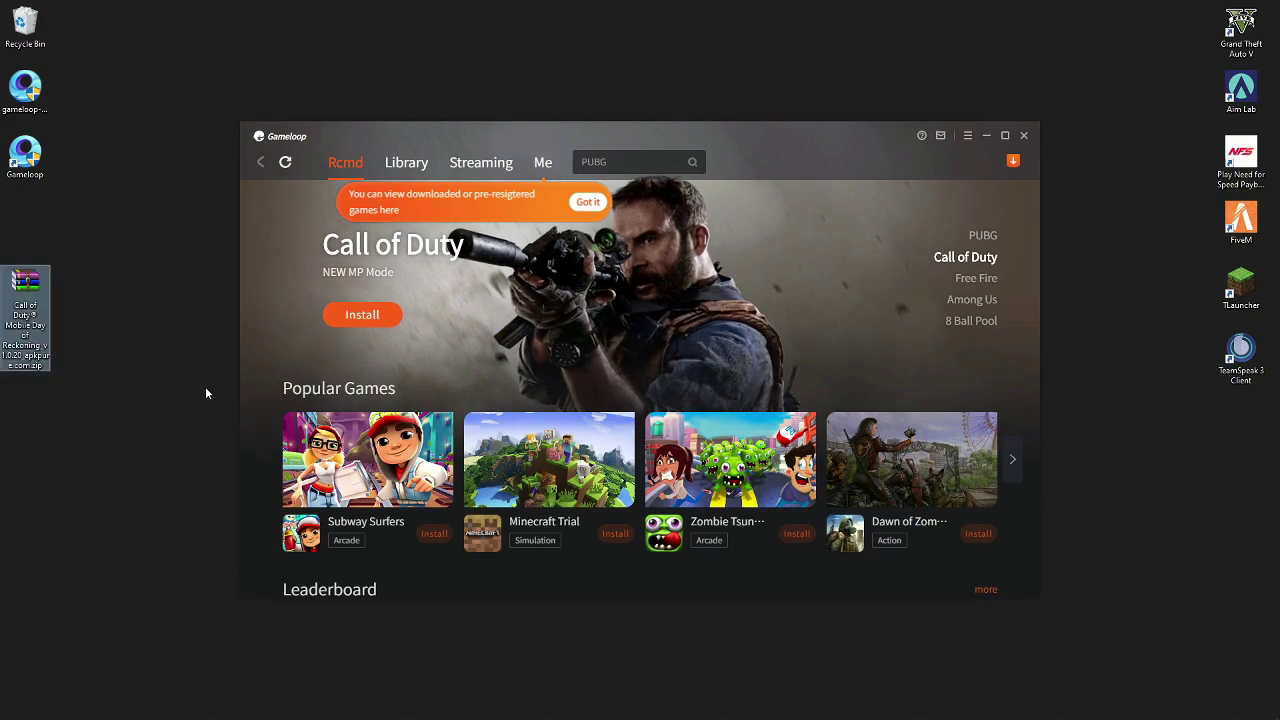
pyautogui.rightClick(133, 276)
pyautogui.click(180, 316)
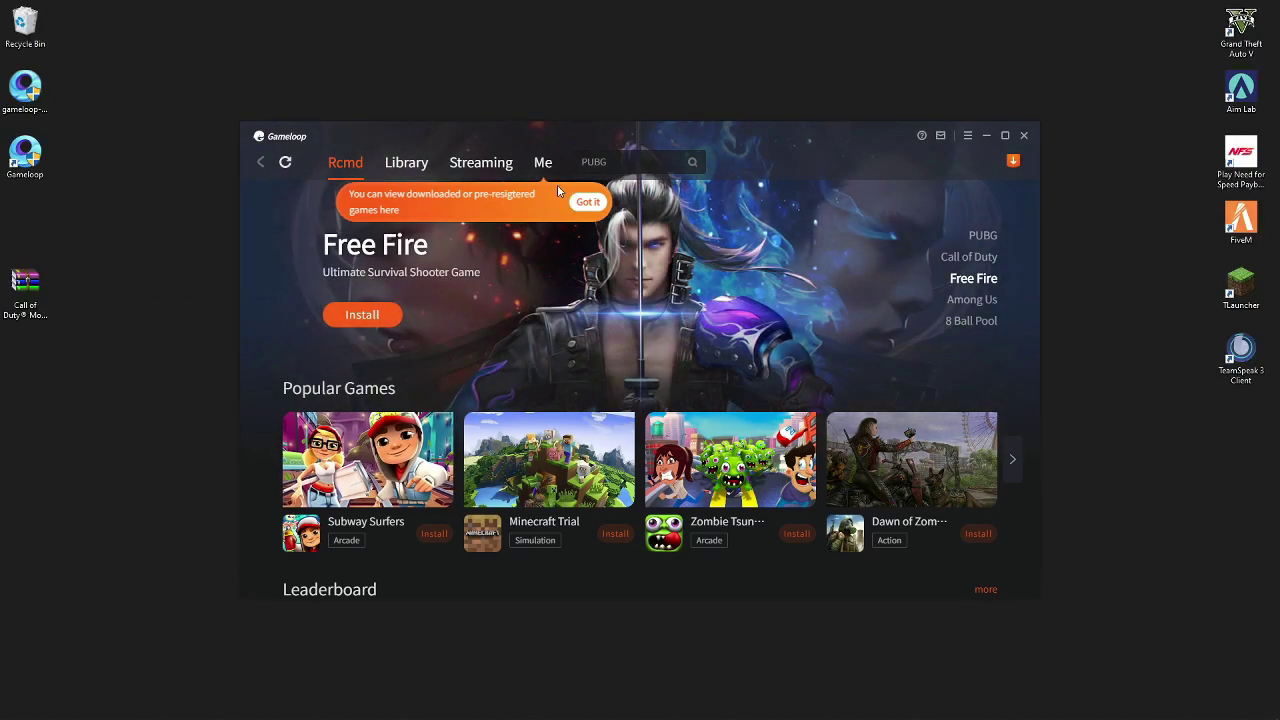
# Install Instagram from the Rcmd leaderboard and check it downloading at 21% of ~470 MB
pyautogui.click(410, 166)
pyautogui.click(347, 166)
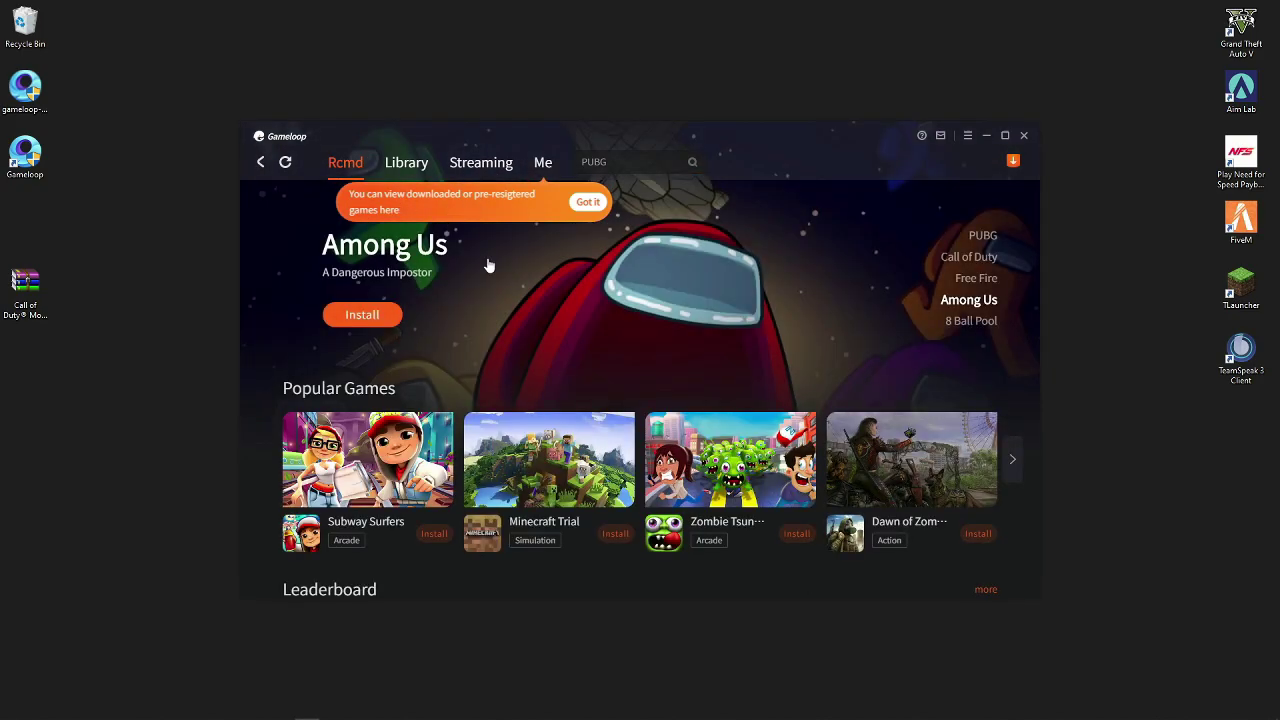
pyautogui.scroll(-3, 555, 428)
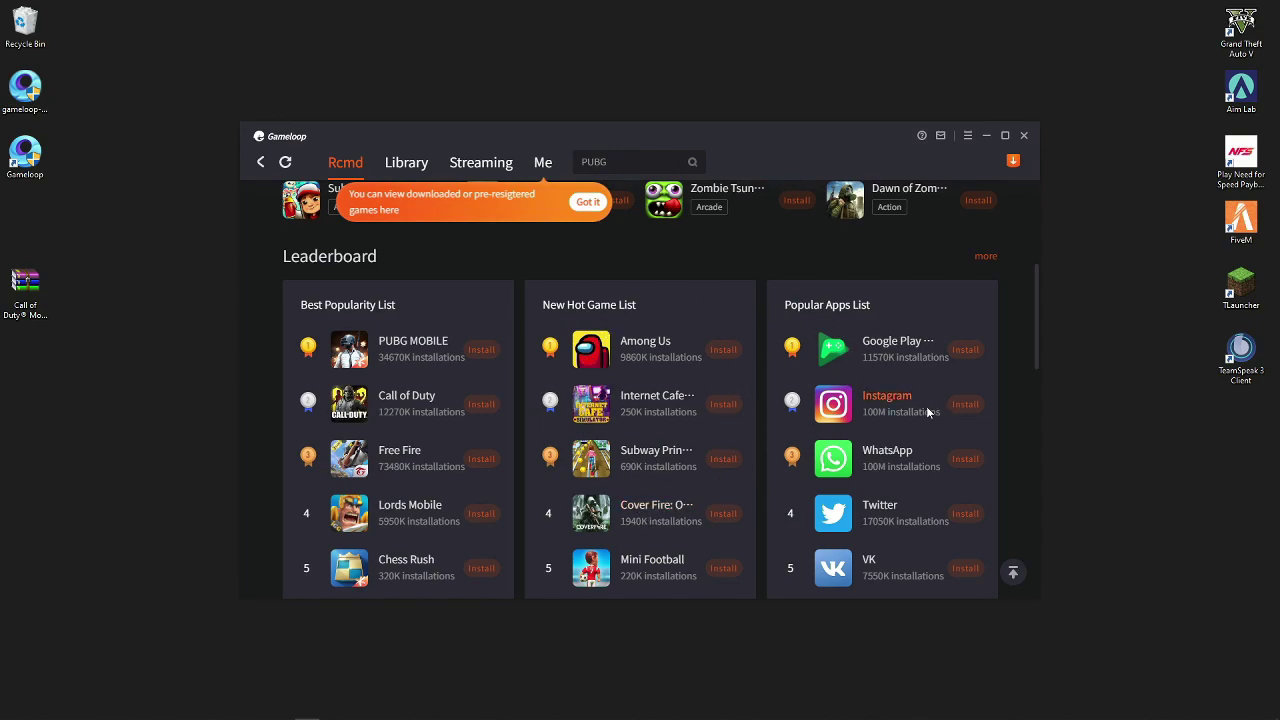
pyautogui.click(969, 405)
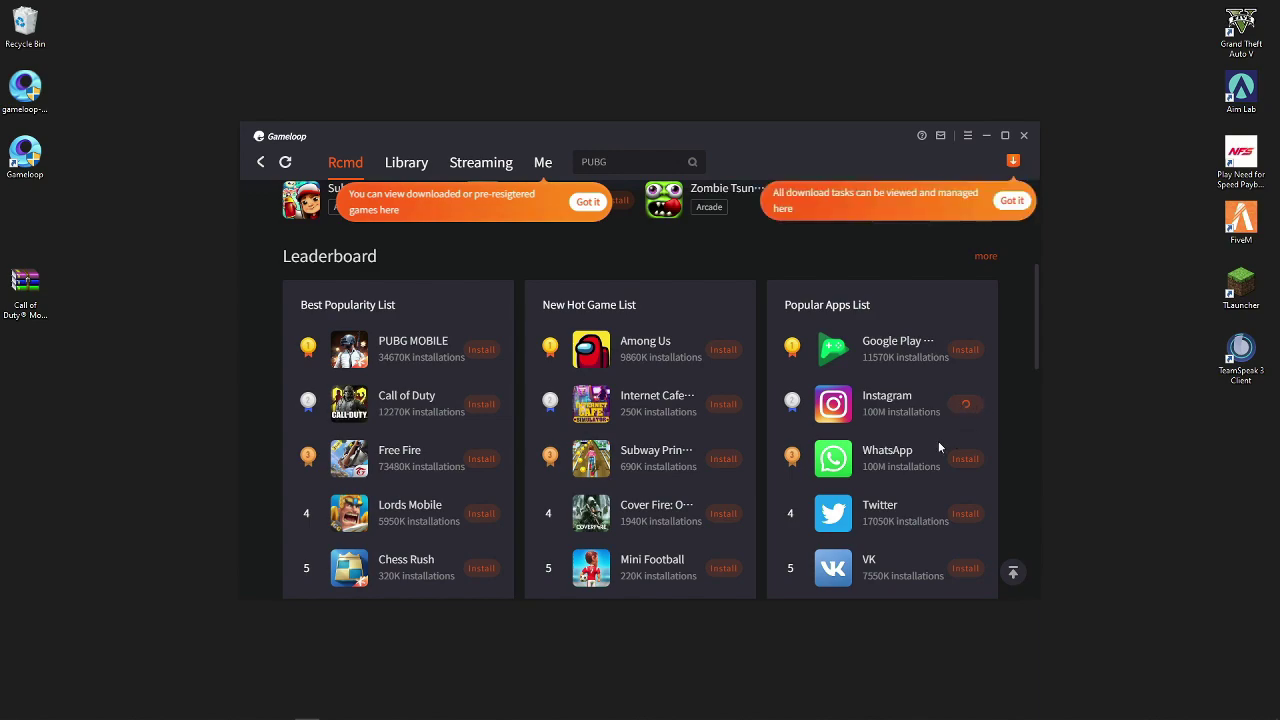
pyautogui.click(1013, 162)
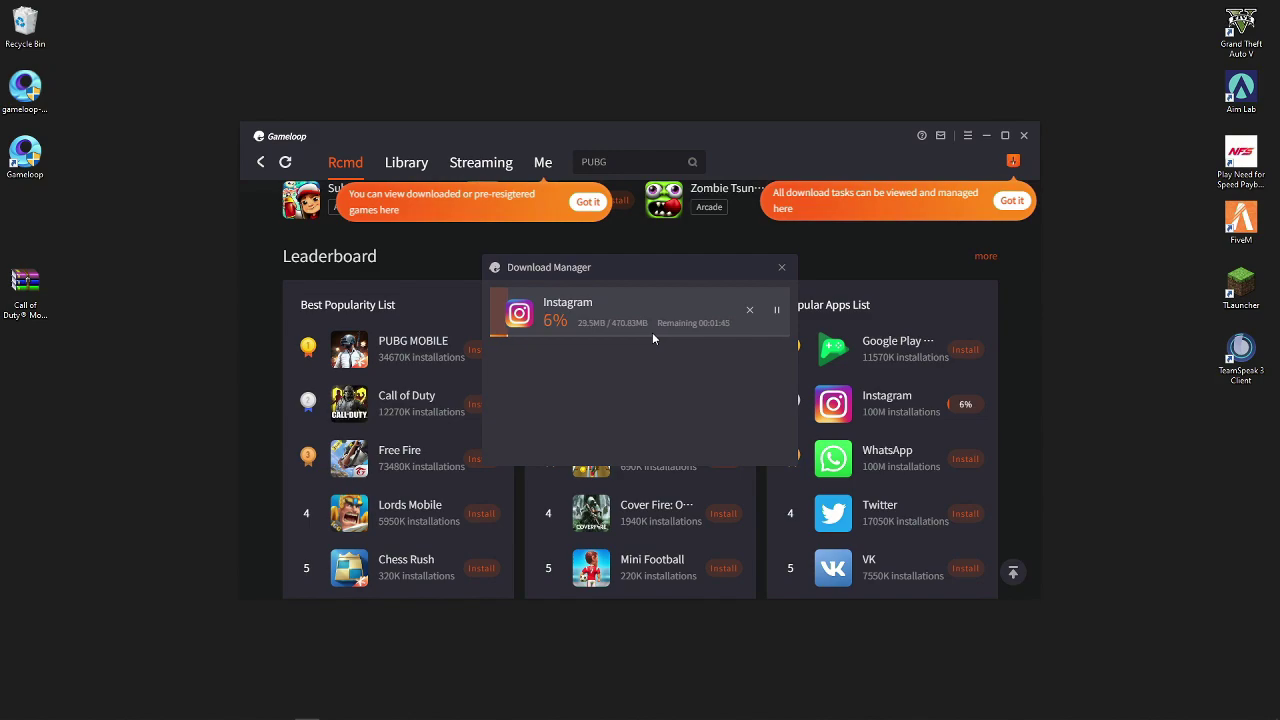
pyautogui.click(784, 268)
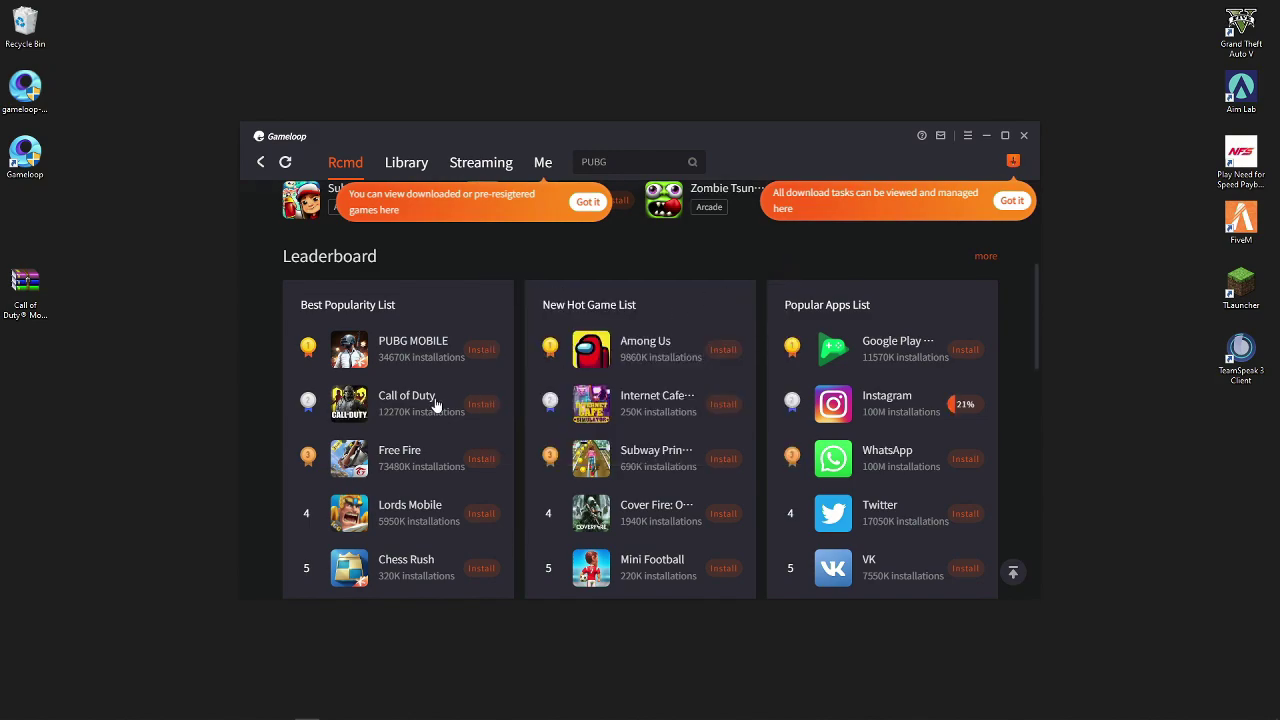